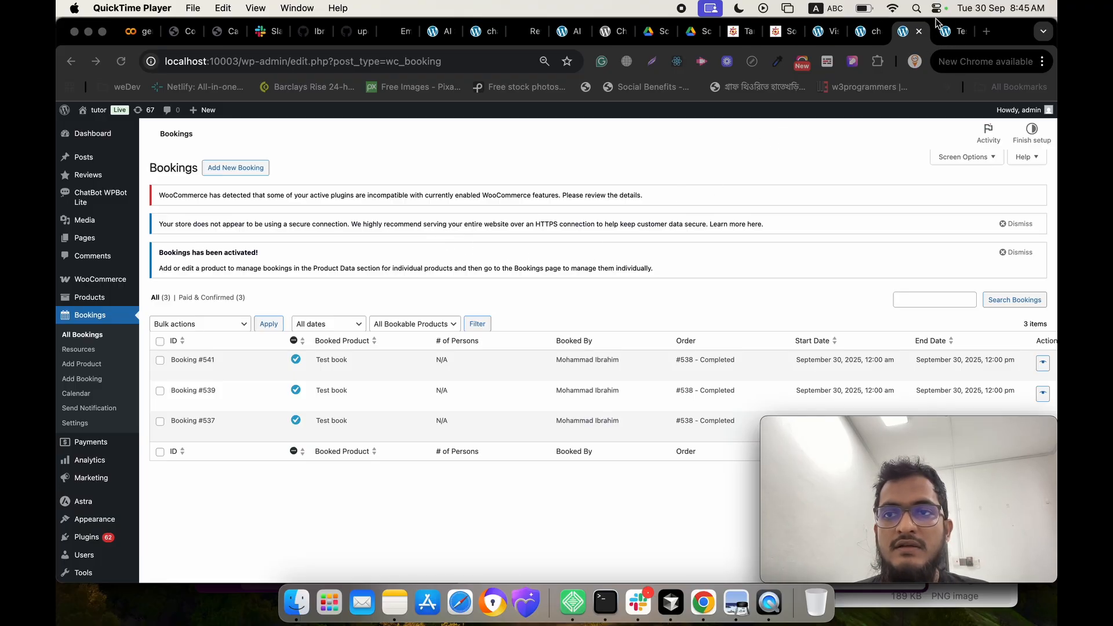
# Switch to the Test book product page and reload it to show the booking form.
pyautogui.click(944, 32)
pyautogui.press('super+r')
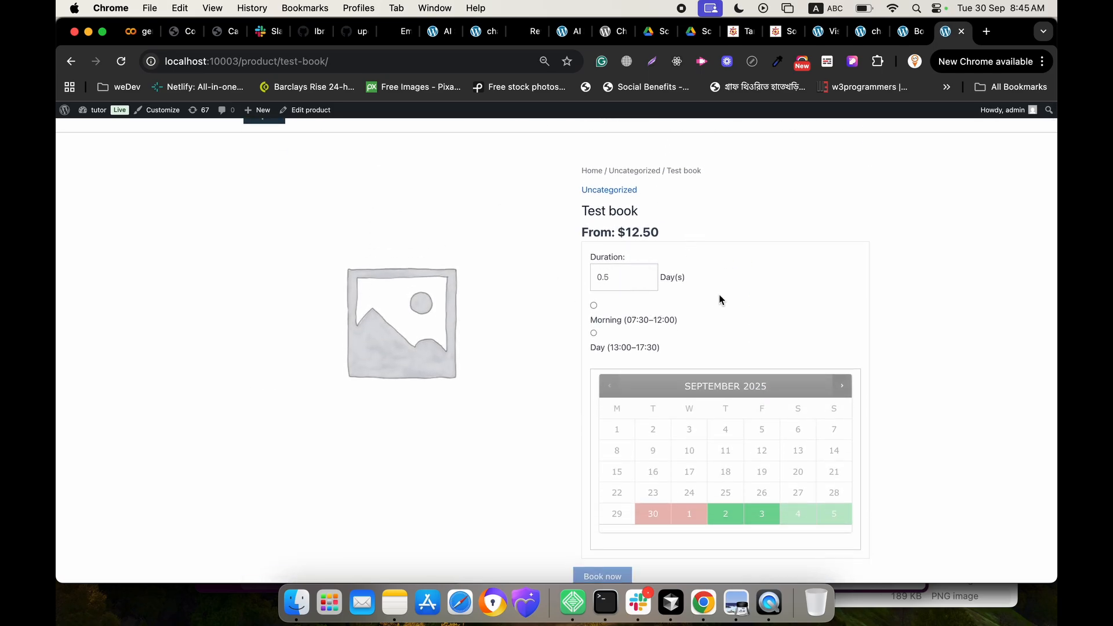
pyautogui.scroll(-1, 655, 305)
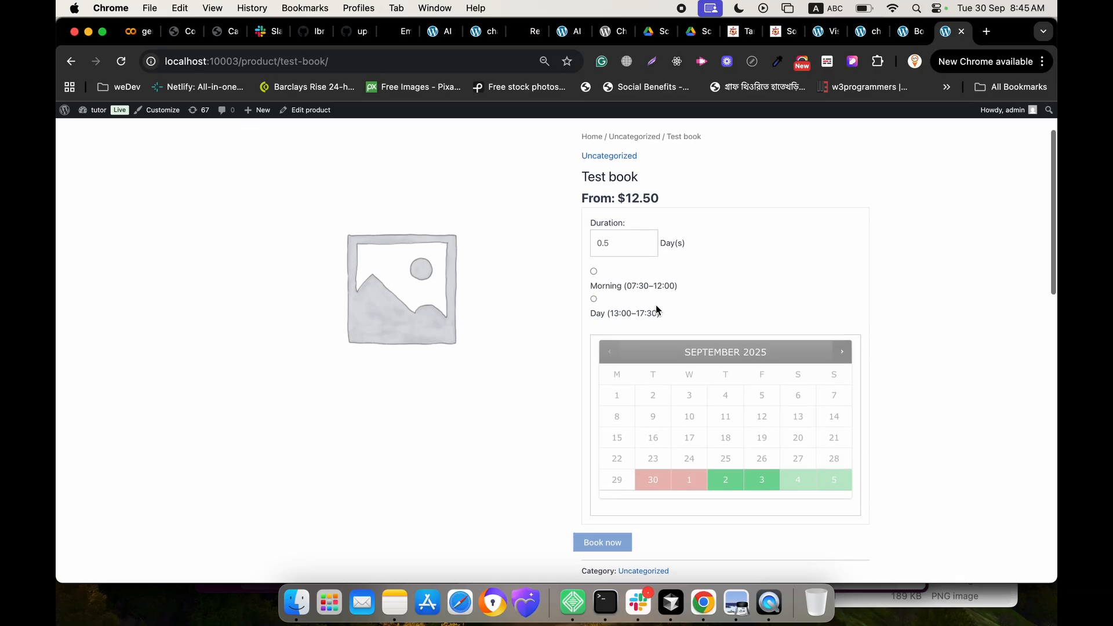
# Change the booking duration to 1 day and return it to 0.5 days.
pyautogui.doubleClick(613, 243)
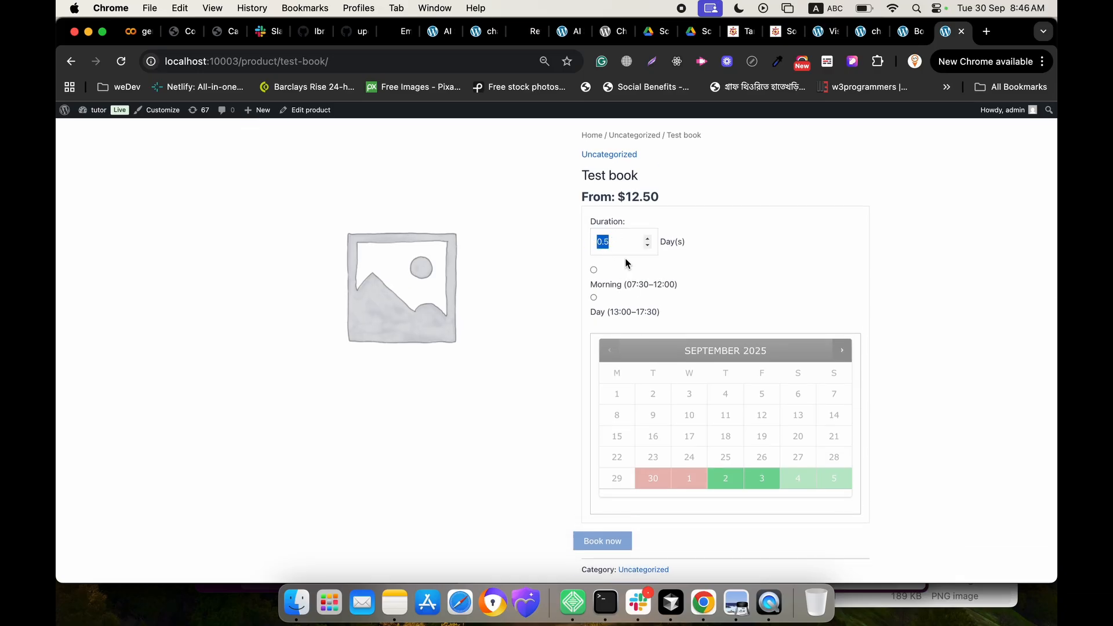
pyautogui.click(648, 239)
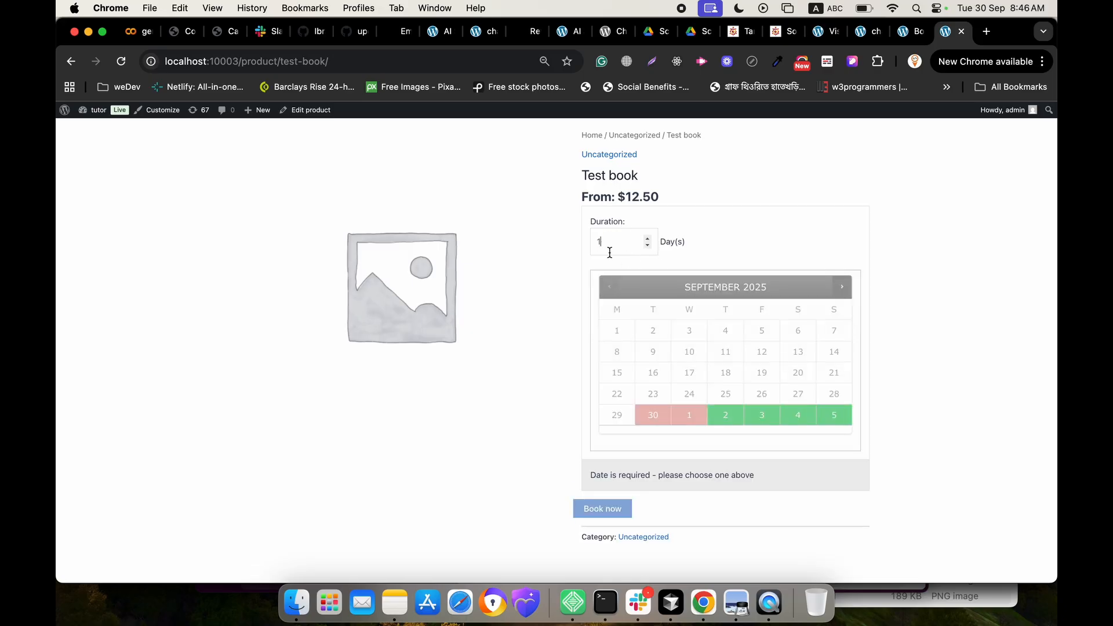
pyautogui.click(648, 246)
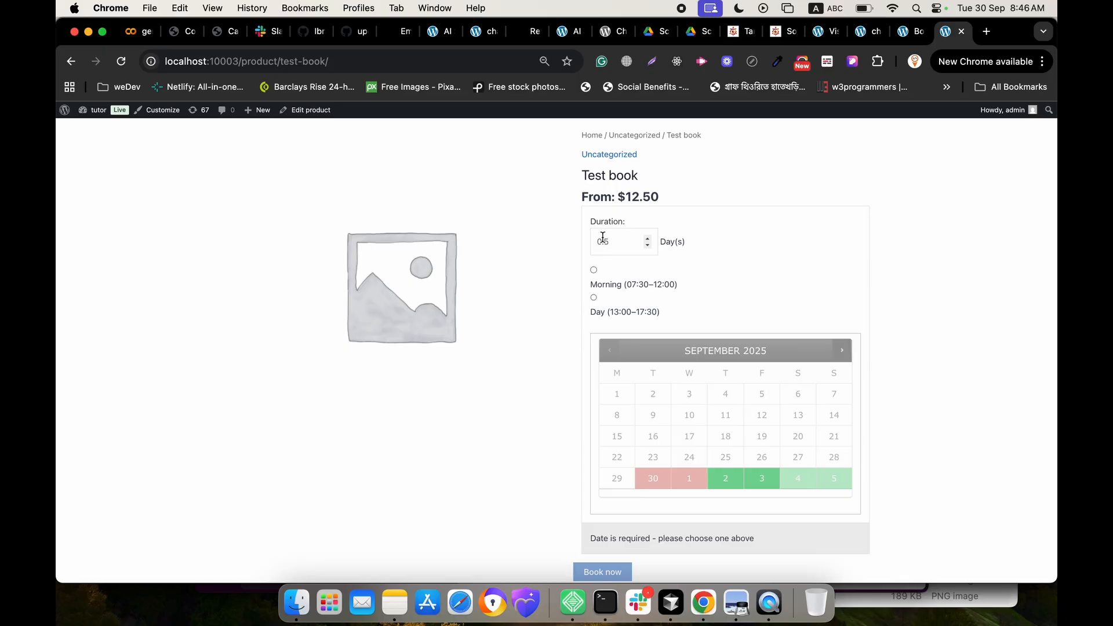
# Book the Day (13:00–17:30) half-day slot of Test book for October 2, 2025.
pyautogui.click(594, 298)
pyautogui.scroll(-2, 618, 330)
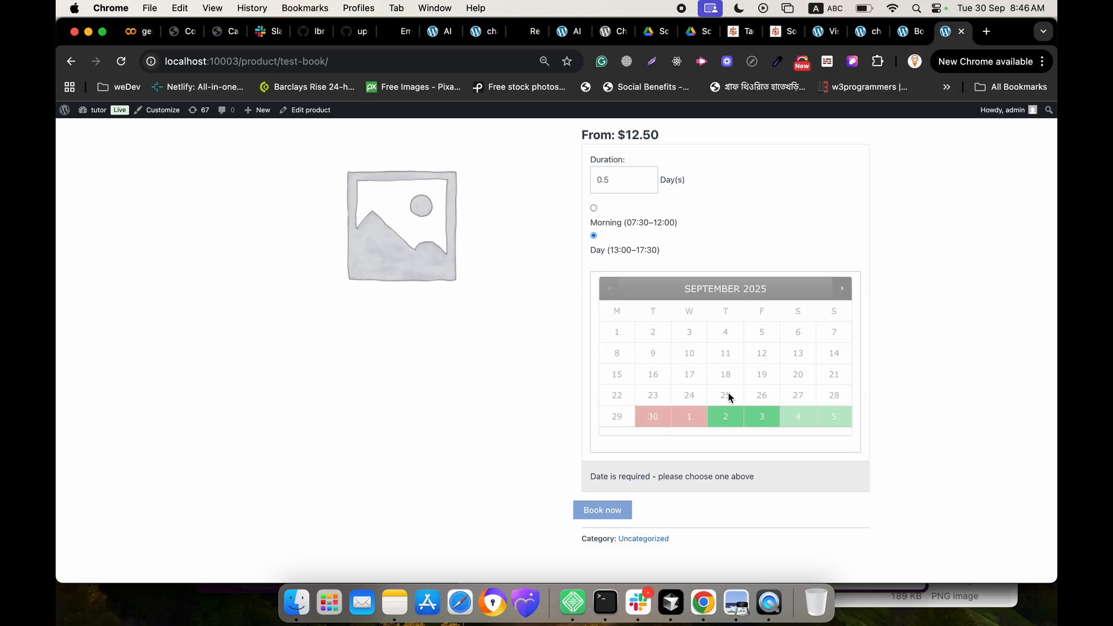
pyautogui.click(724, 417)
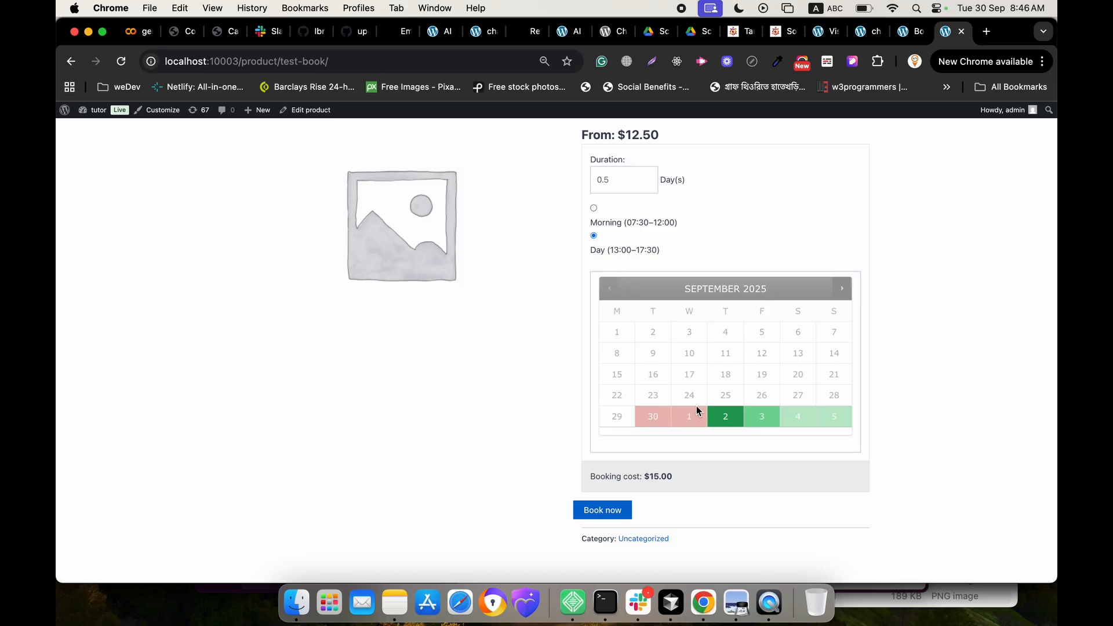
pyautogui.click(601, 511)
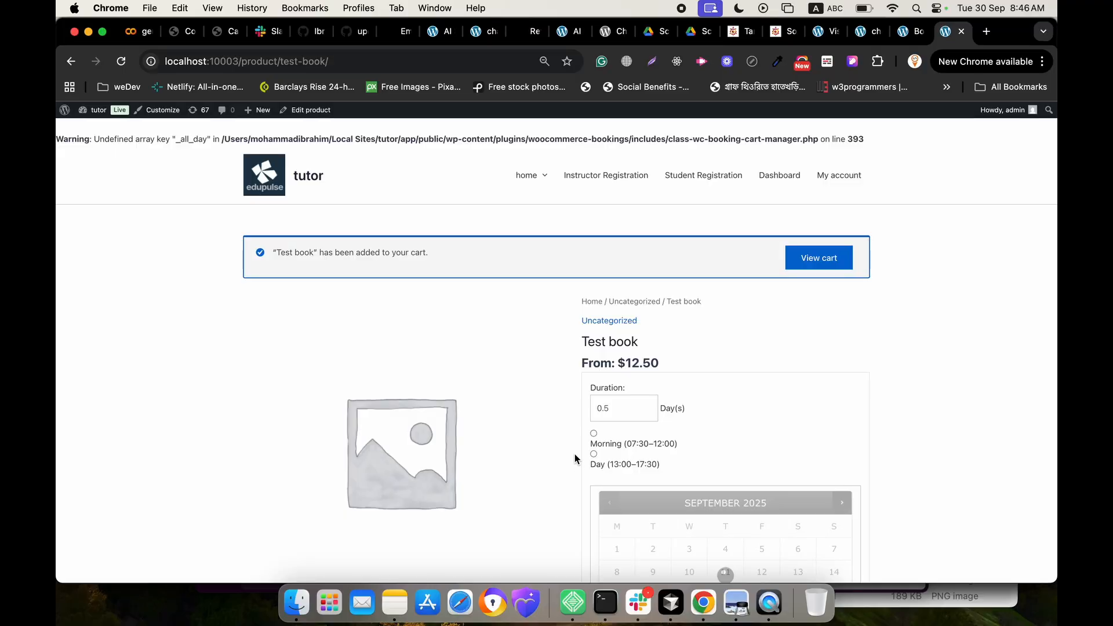
# Examine the cart notice and the date availability in the booking calendar on the Test book page.
pyautogui.scroll(-2, 575, 455)
pyautogui.scroll(2, 573, 454)
pyautogui.scroll(-2, 565, 406)
pyautogui.scroll(-1, 564, 406)
pyautogui.scroll(2, 565, 405)
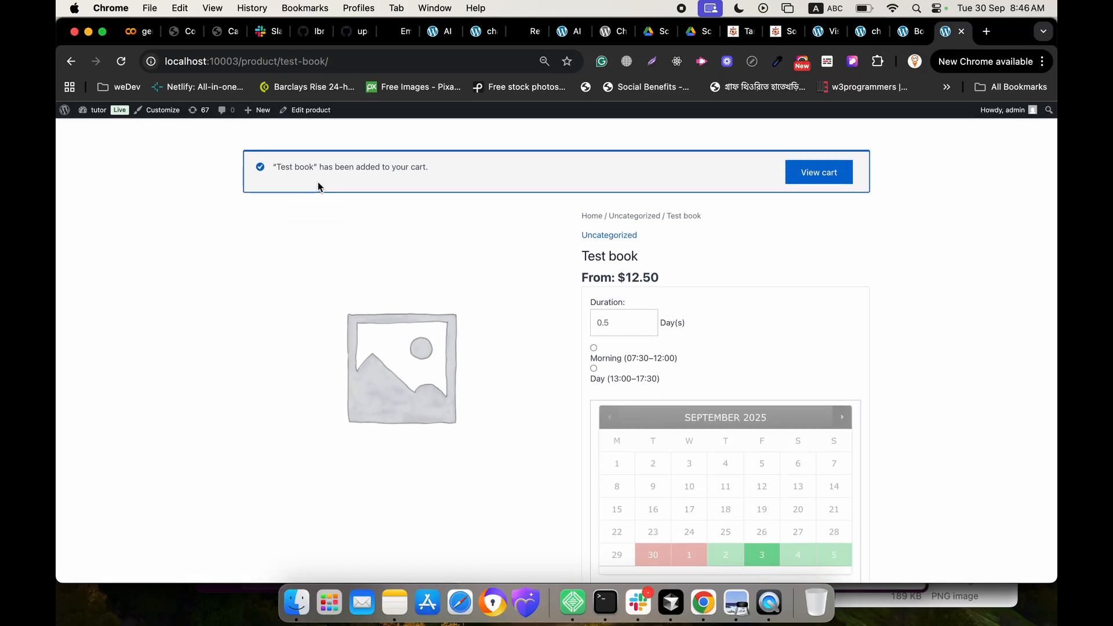
pyautogui.scroll(-1, 455, 218)
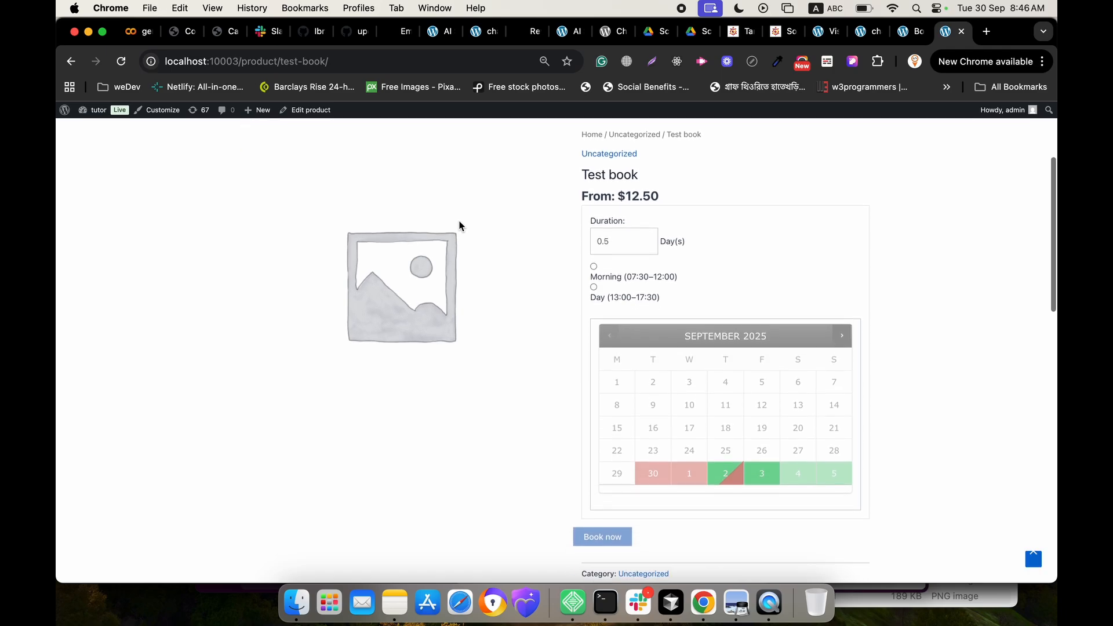
pyautogui.scroll(-1, 459, 226)
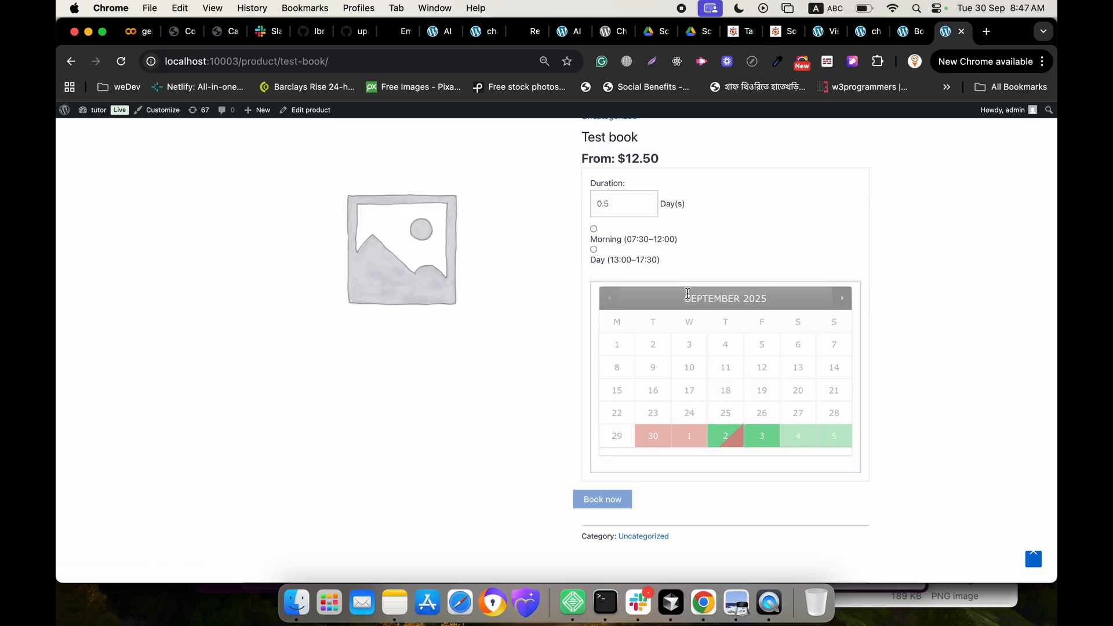
pyautogui.scroll(4, 687, 293)
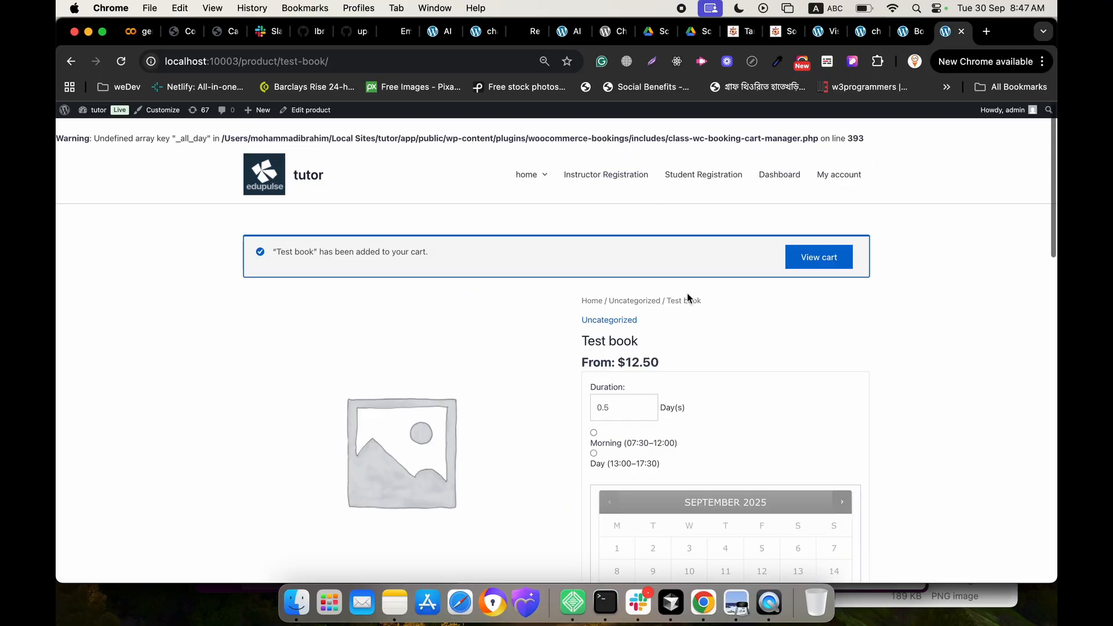
# View the cart and check the selected half and duration of the Test book item.
pyautogui.click(815, 267)
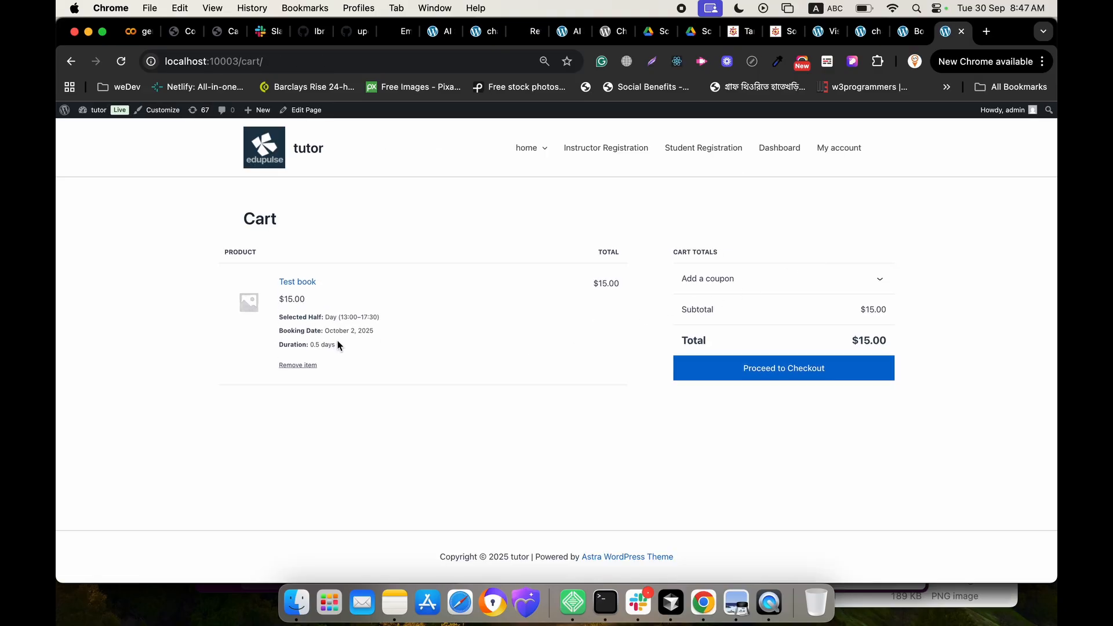
pyautogui.moveTo(380, 327)
pyautogui.mouseDown()
pyautogui.moveTo(333, 316)
pyautogui.moveTo(375, 313)
pyautogui.mouseUp()
pyautogui.click(283, 317)
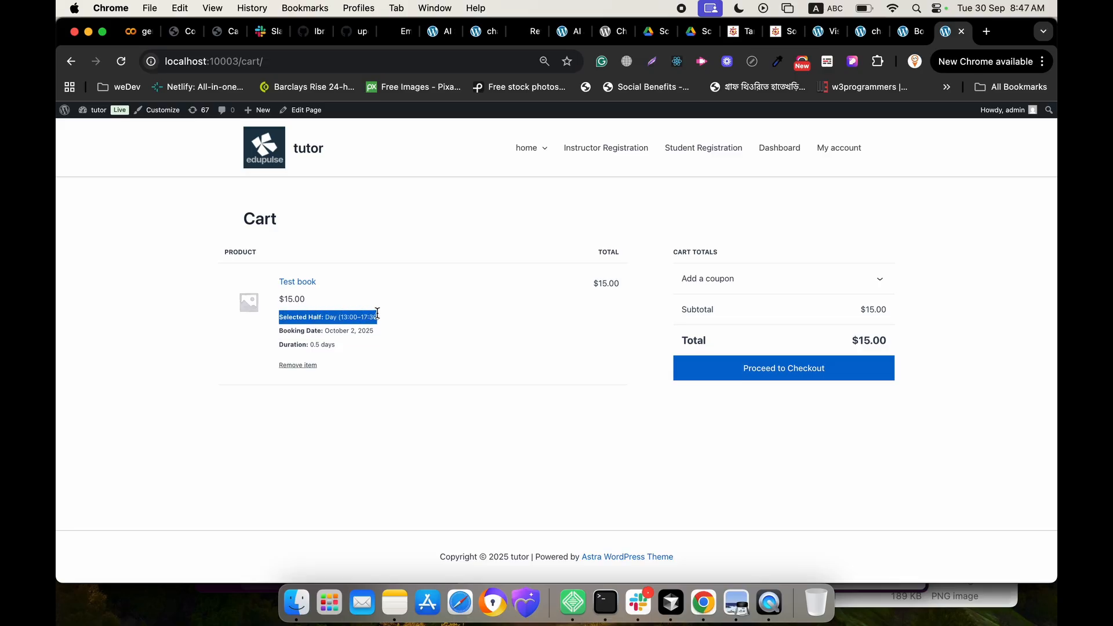
pyautogui.moveTo(343, 348); pyautogui.dragTo(280, 356)
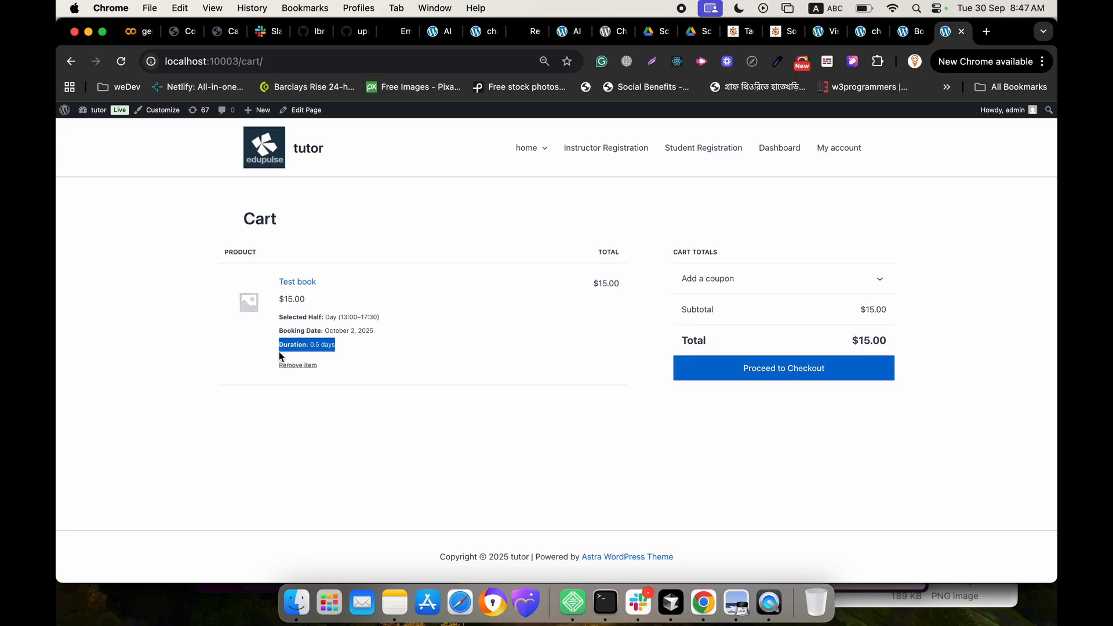
# Proceed to checkout and check the contact, billing and payment sections.
pyautogui.click(748, 375)
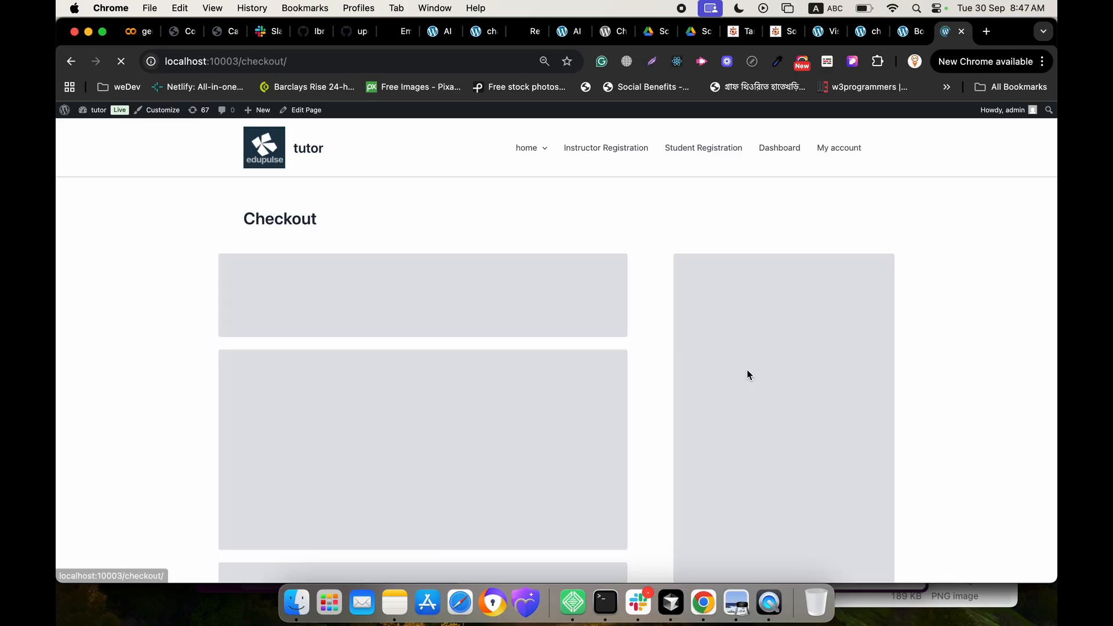
pyautogui.scroll(-2, 497, 365)
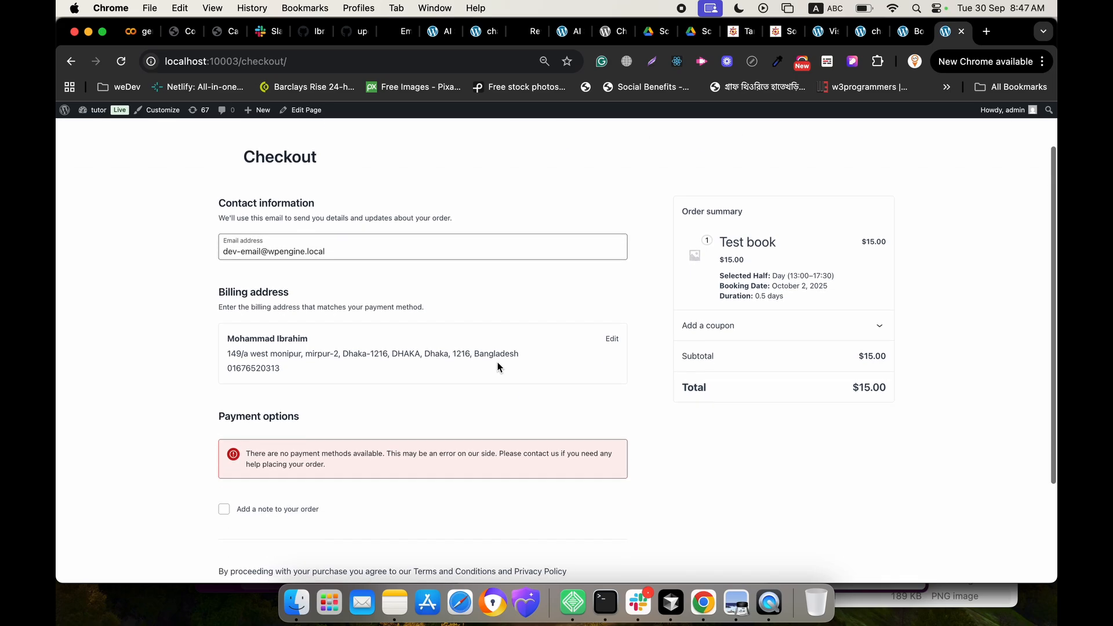
pyautogui.scroll(-2, 296, 420)
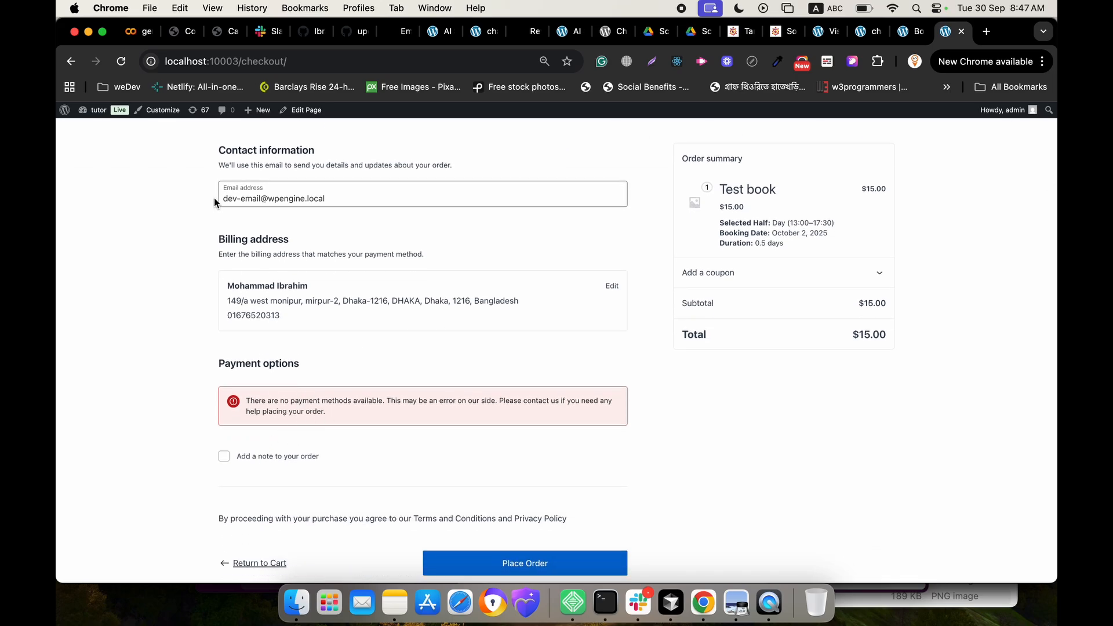
# Open the site's admin dashboard in a separate browser tab and go to the WooCommerce payment settings.
pyautogui.moveTo(105, 113)
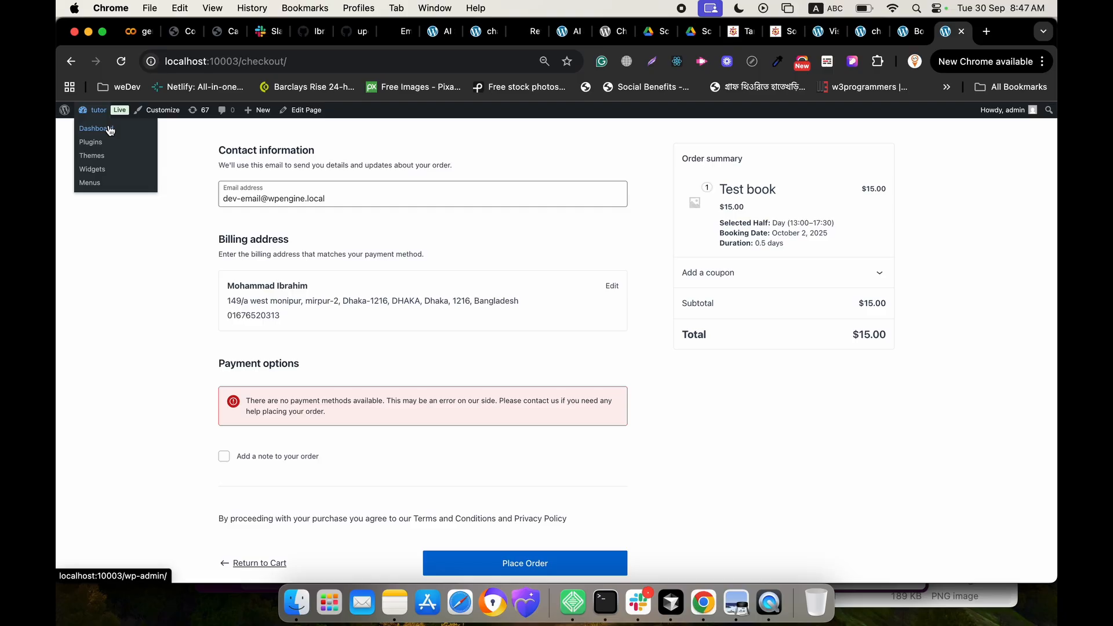
pyautogui.keyDown('super'); pyautogui.click(109, 130); pyautogui.keyUp('super')
pyautogui.click(949, 35)
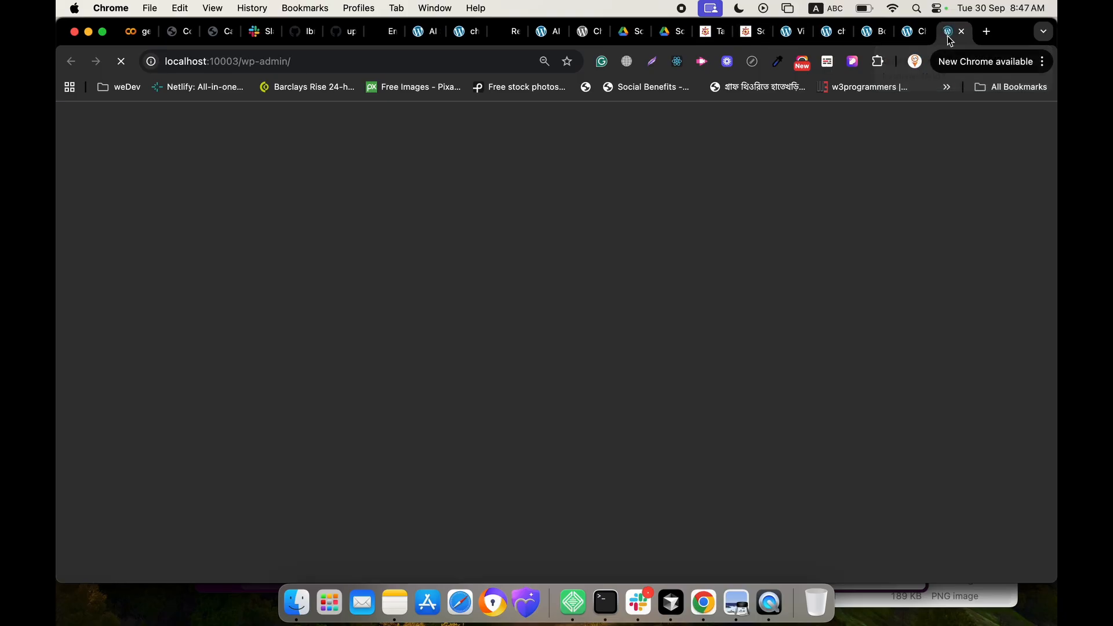
pyautogui.moveTo(120, 325)
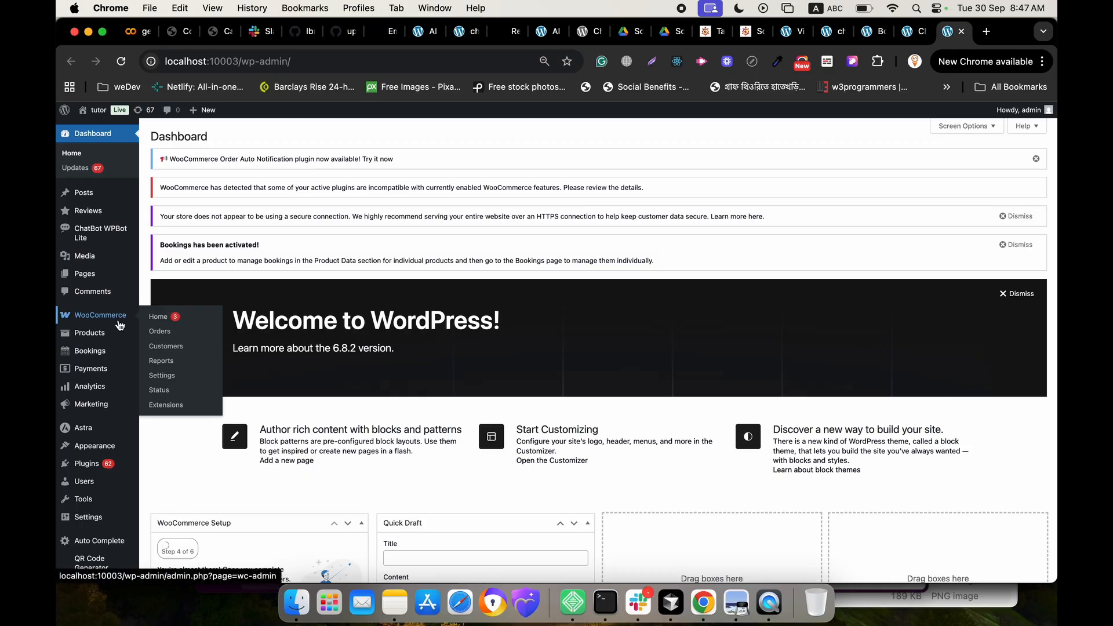
pyautogui.click(174, 382)
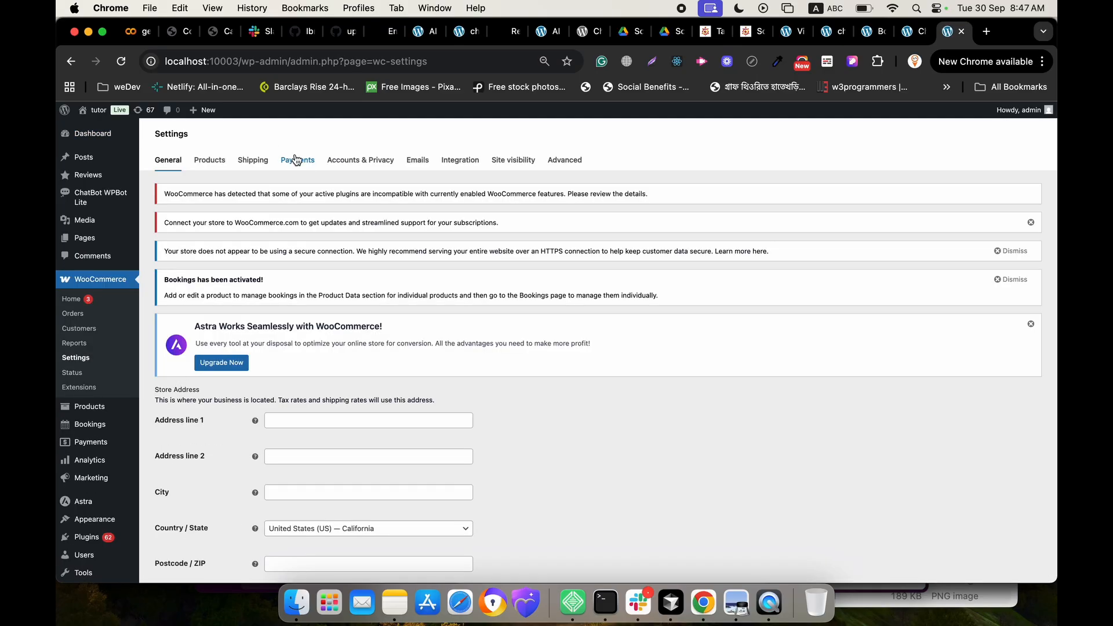
pyautogui.click(293, 160)
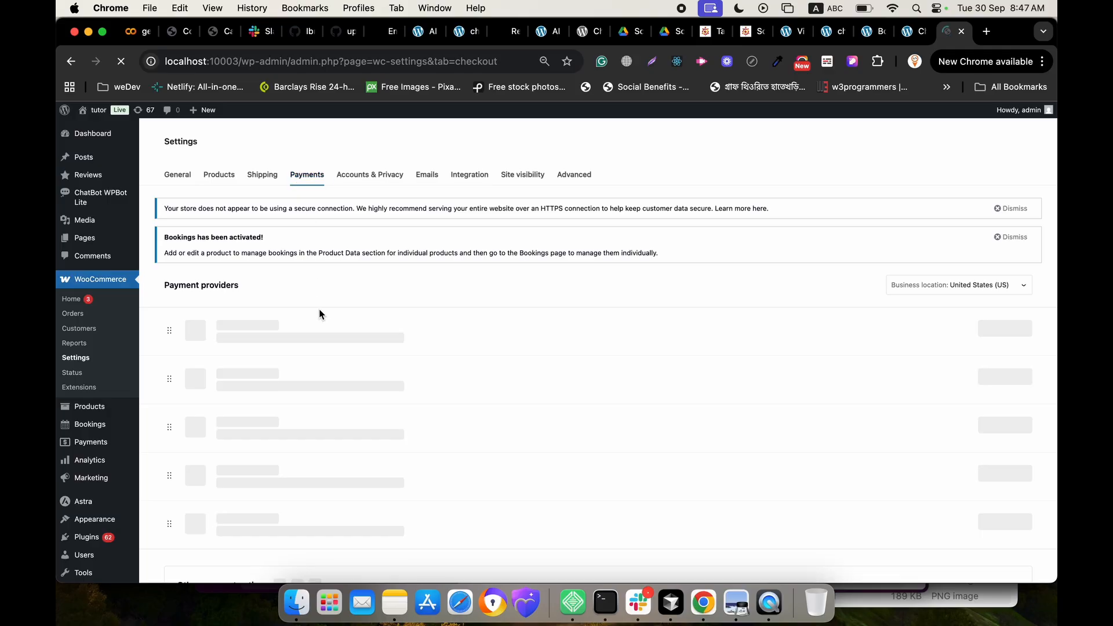
# Enable Cash on delivery among the store's offline payment methods.
pyautogui.scroll(-3, 349, 312)
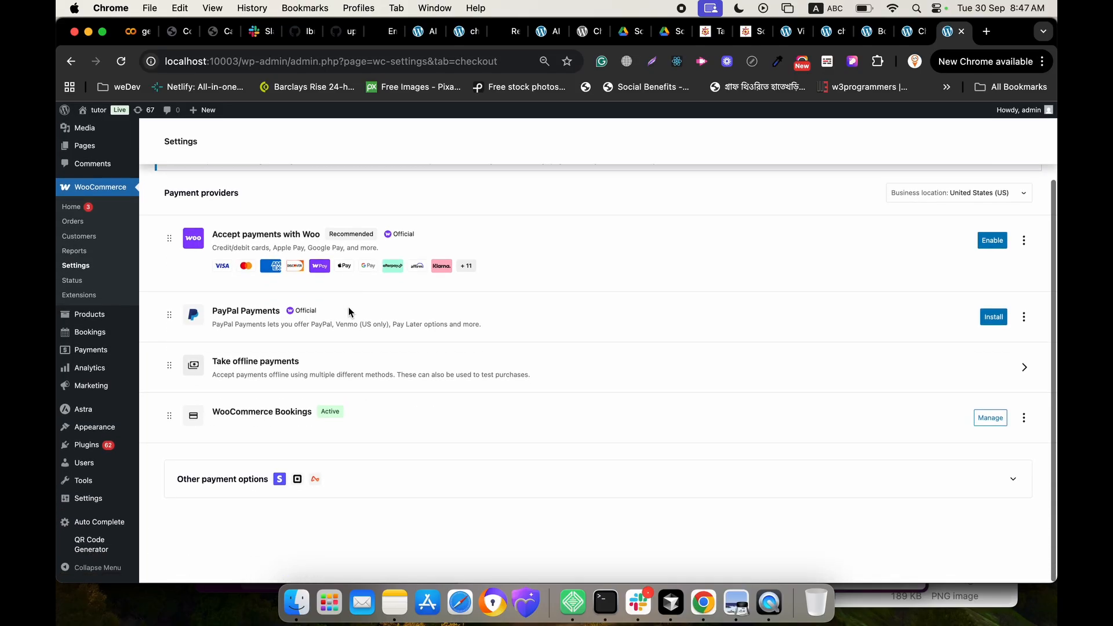
pyautogui.click(246, 480)
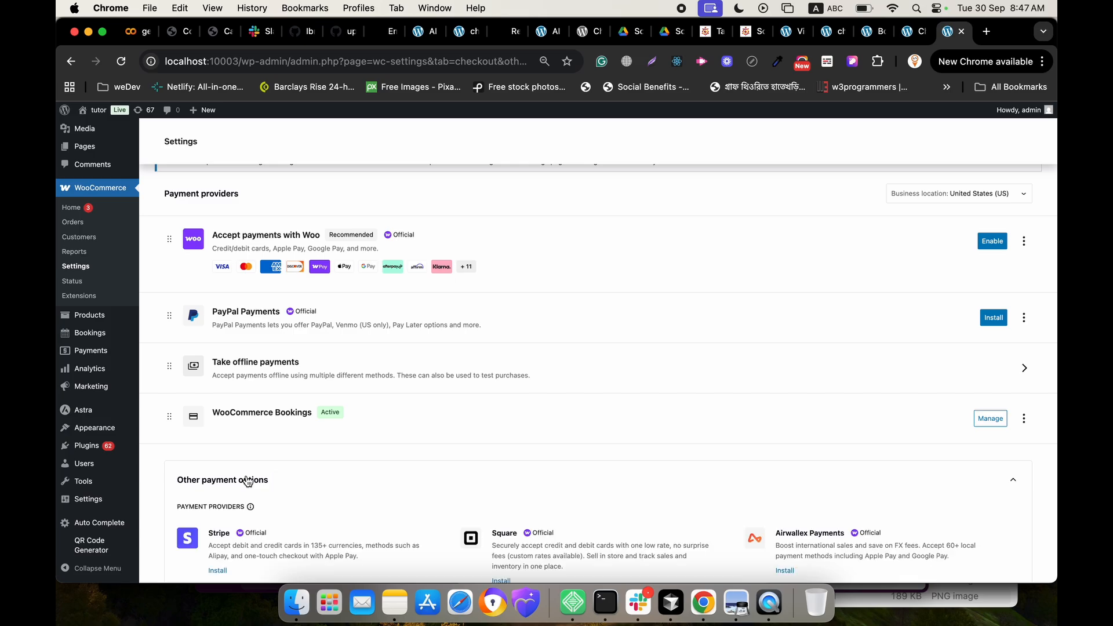
pyautogui.scroll(3, 255, 429)
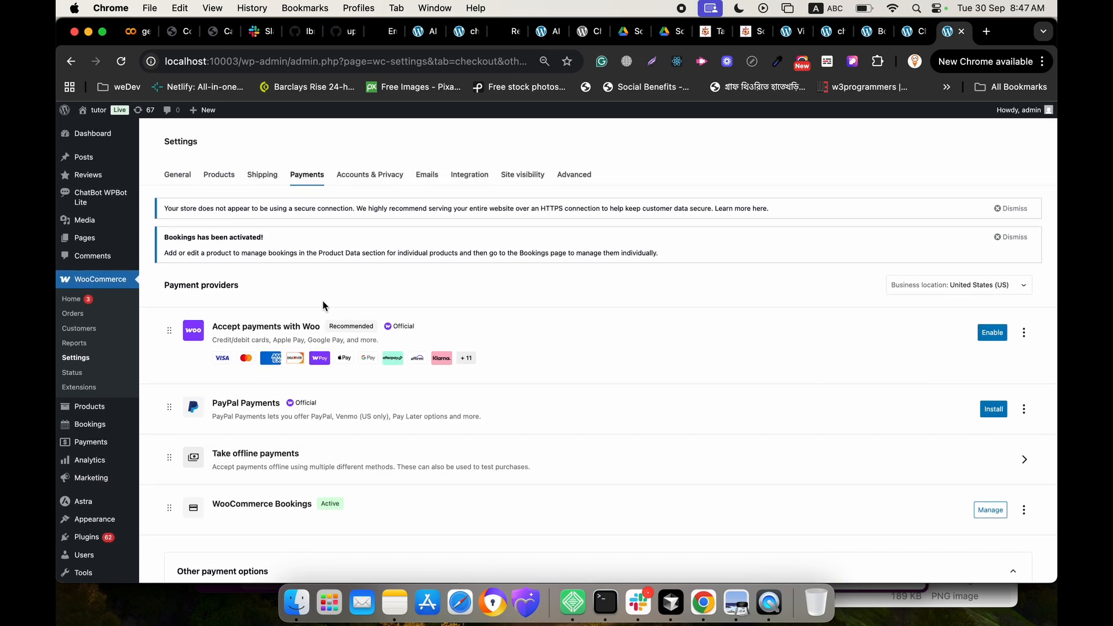
pyautogui.scroll(-2, 323, 314)
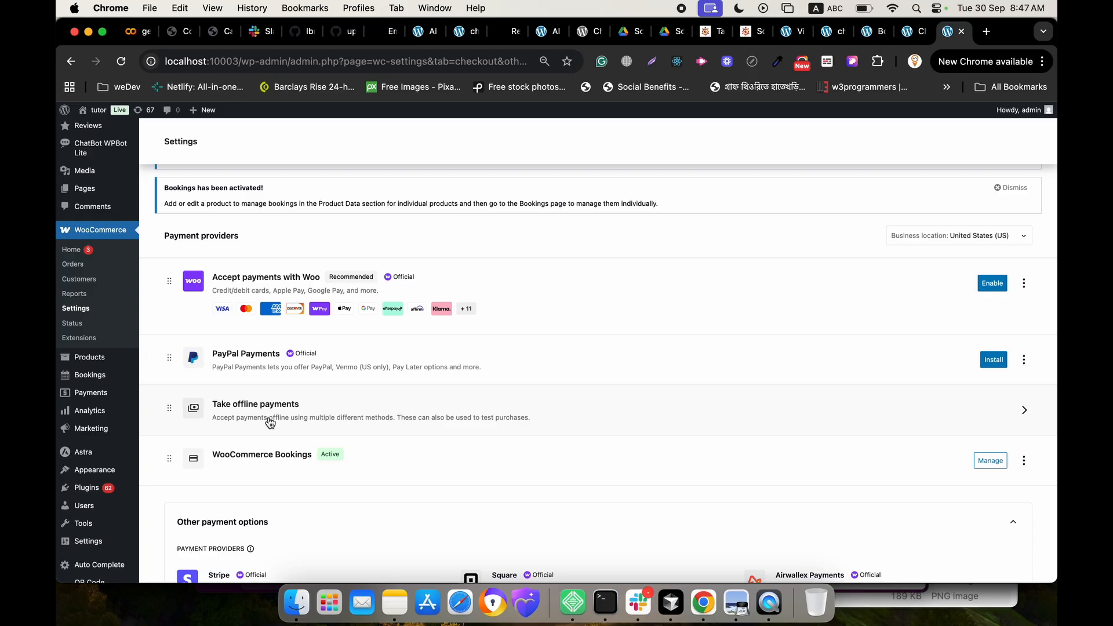
pyautogui.click(245, 409)
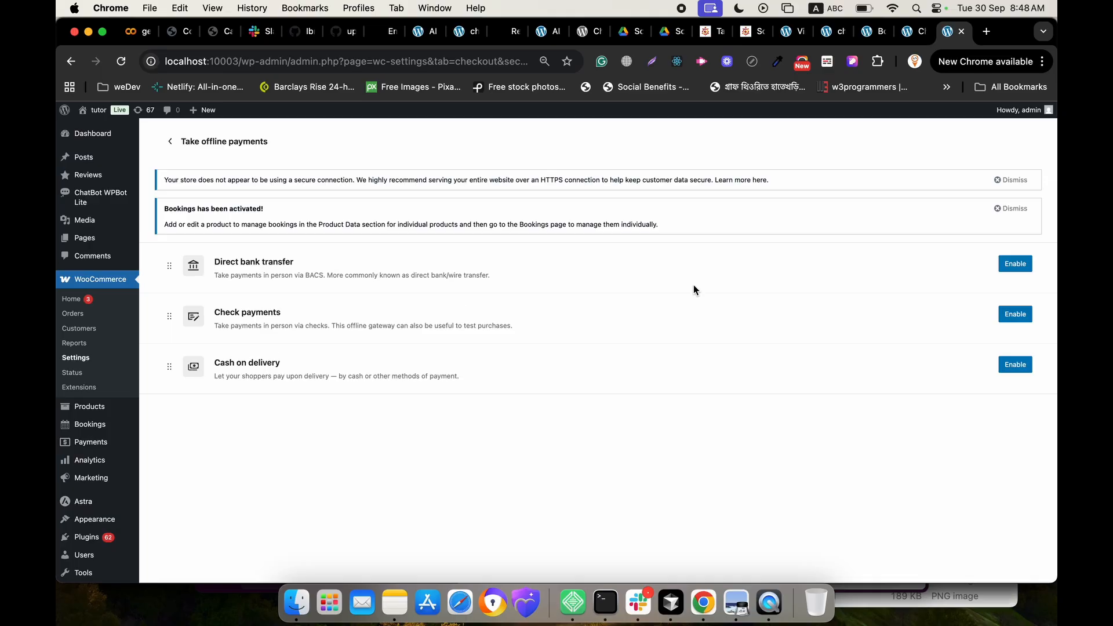
pyautogui.click(1016, 364)
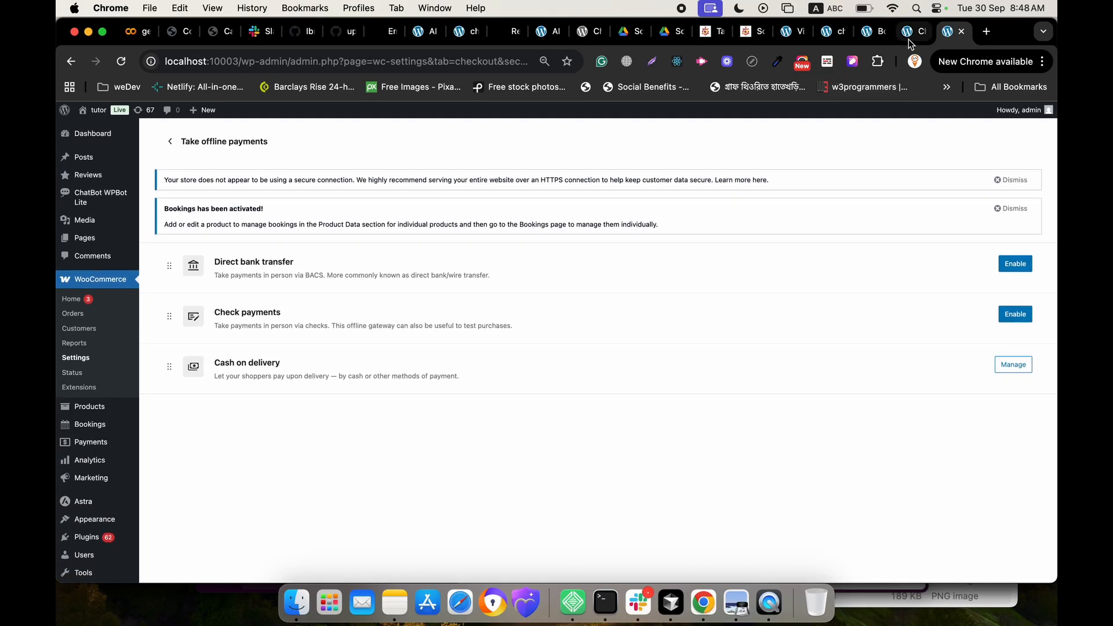
# Reload the checkout page, place the Test book order with Cash on delivery and review the order confirmation.
pyautogui.click(909, 37)
pyautogui.press('super+r')
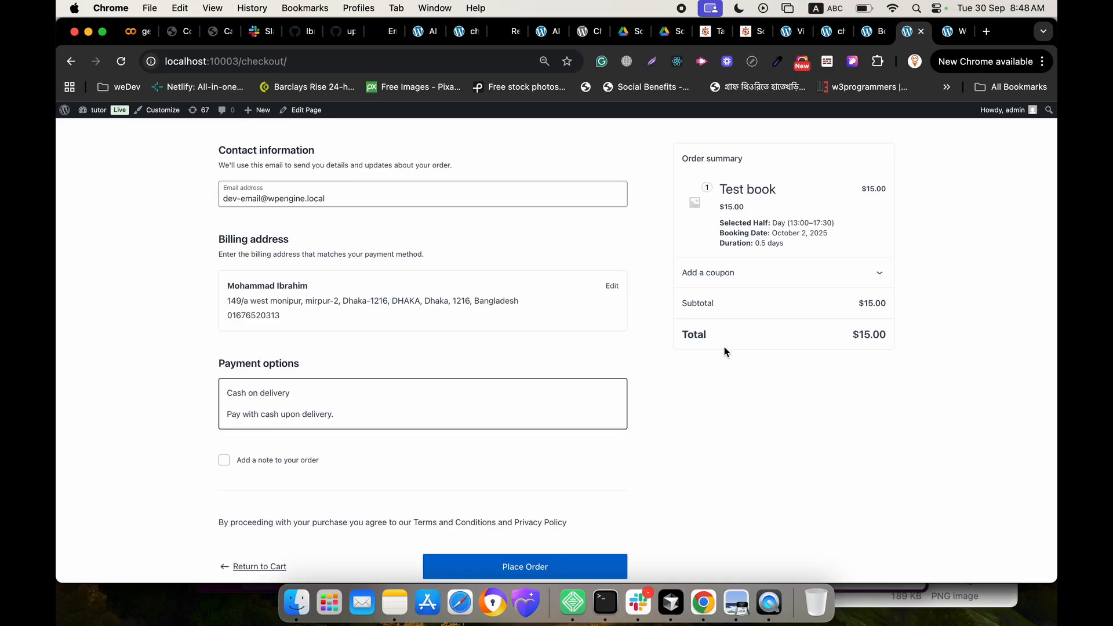
pyautogui.scroll(-3, 530, 408)
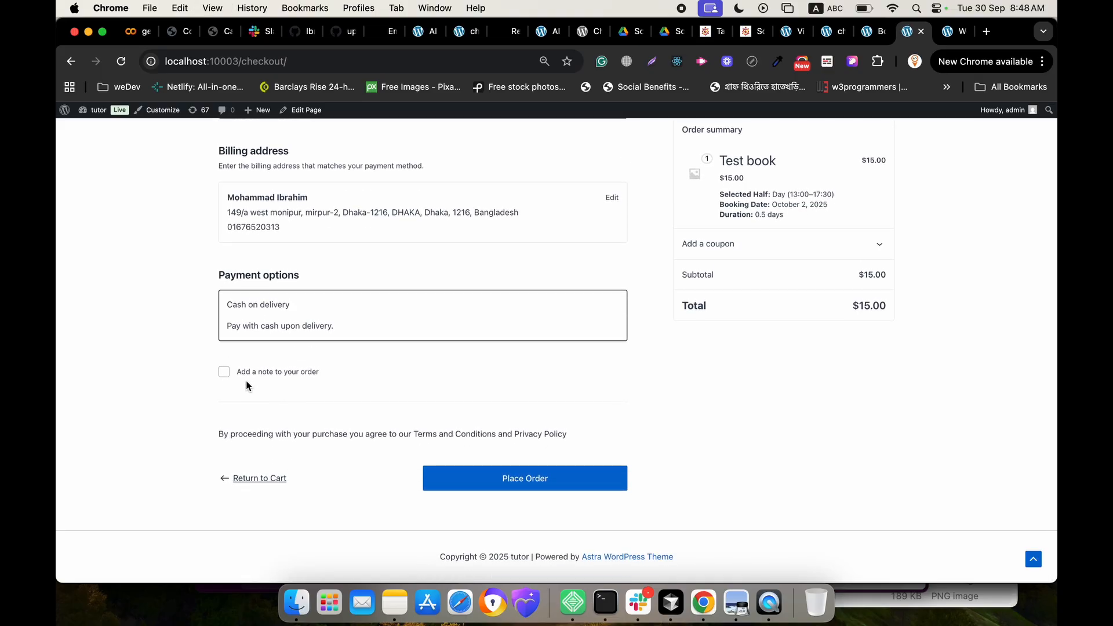
pyautogui.scroll(4, 492, 371)
pyautogui.scroll(-4, 491, 374)
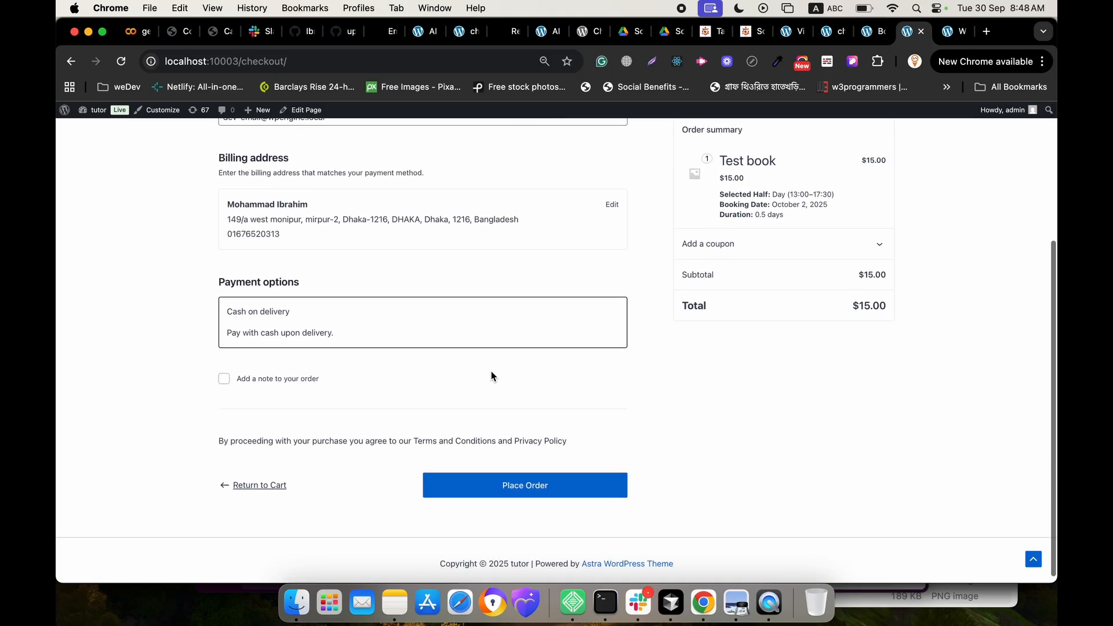
pyautogui.click(517, 492)
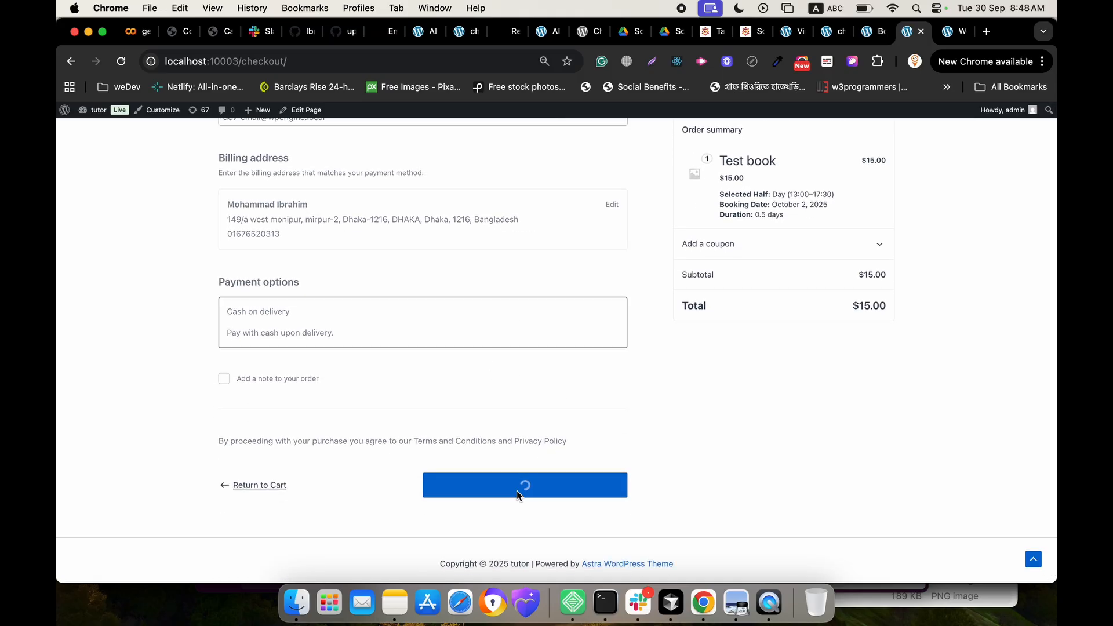
pyautogui.scroll(-5, 517, 490)
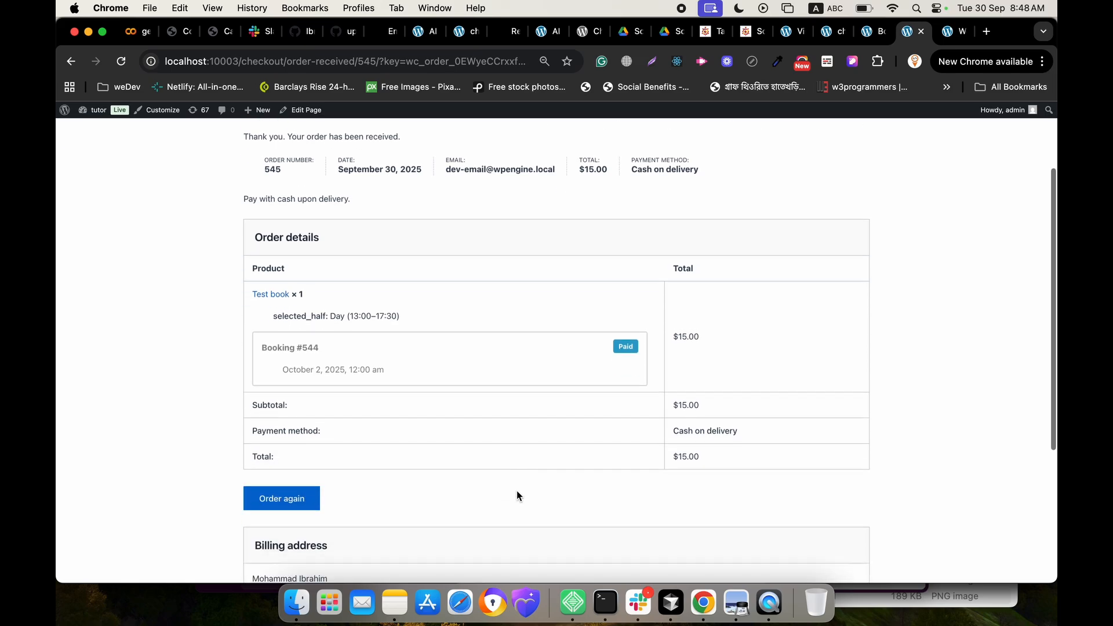
pyautogui.scroll(5, 516, 490)
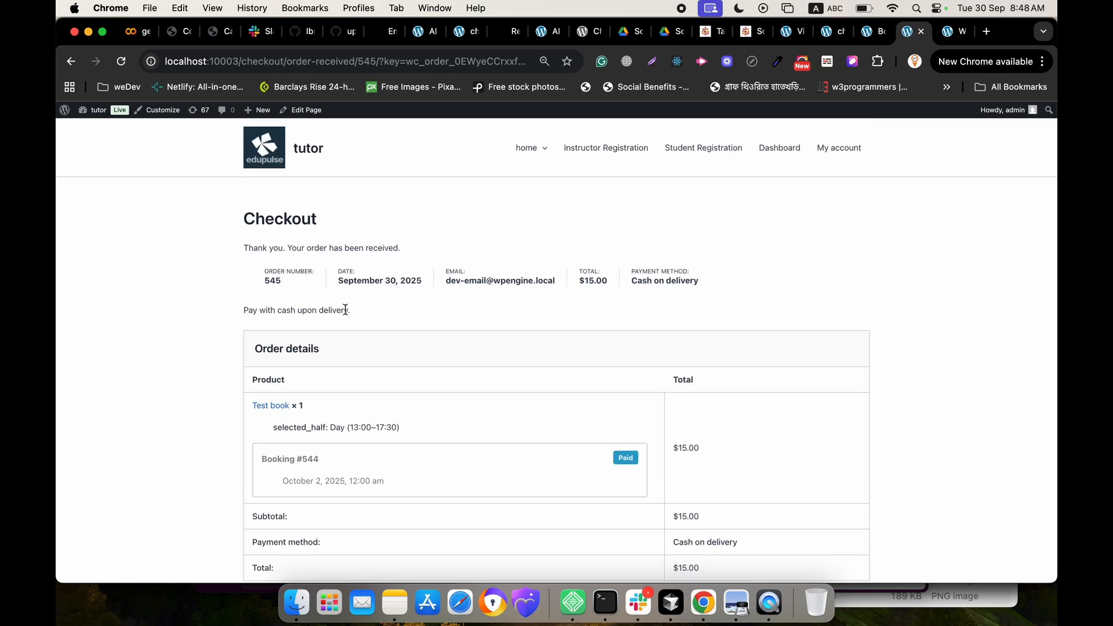
# Review the order details, payment method and billing address on the order confirmation page.
pyautogui.scroll(-5, 352, 302)
pyautogui.scroll(-3, 416, 303)
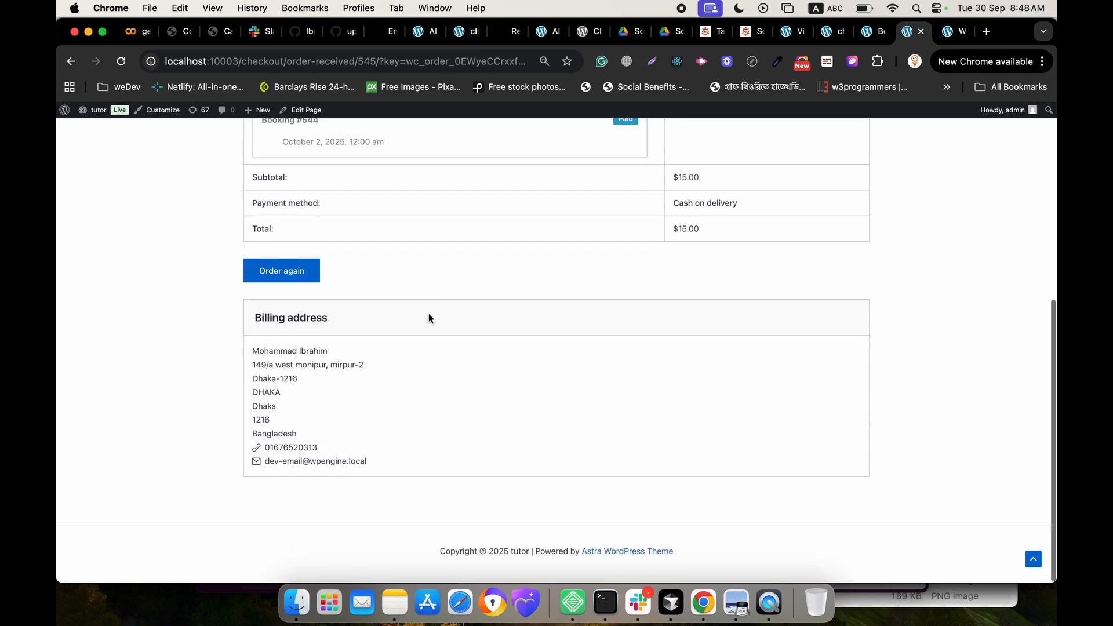
pyautogui.scroll(10, 441, 295)
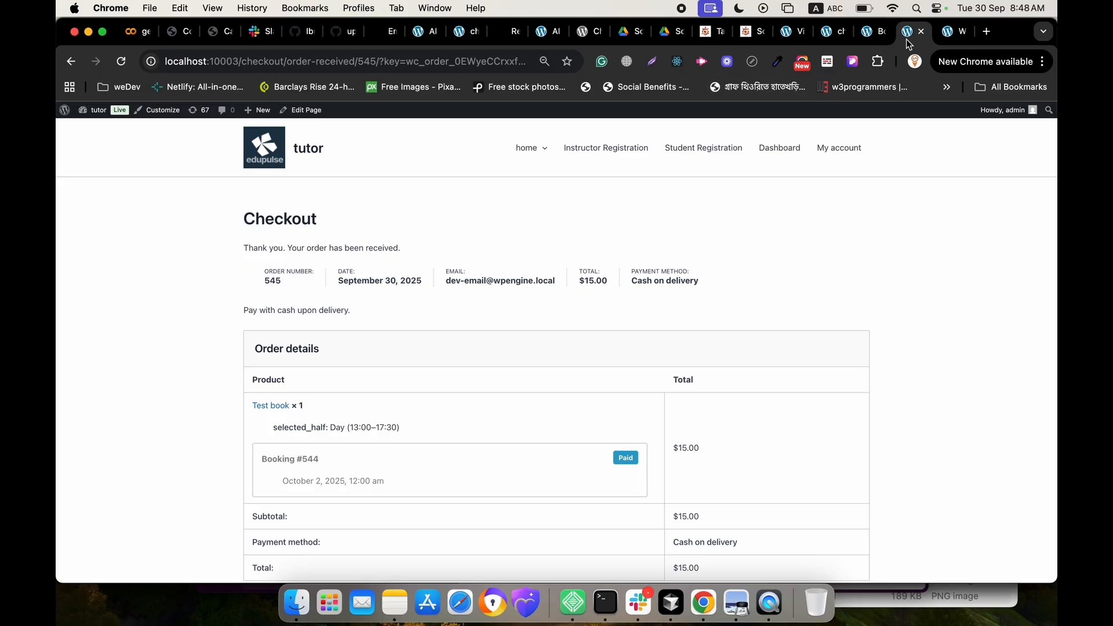
pyautogui.scroll(-4, 663, 213)
pyautogui.scroll(-3, 405, 308)
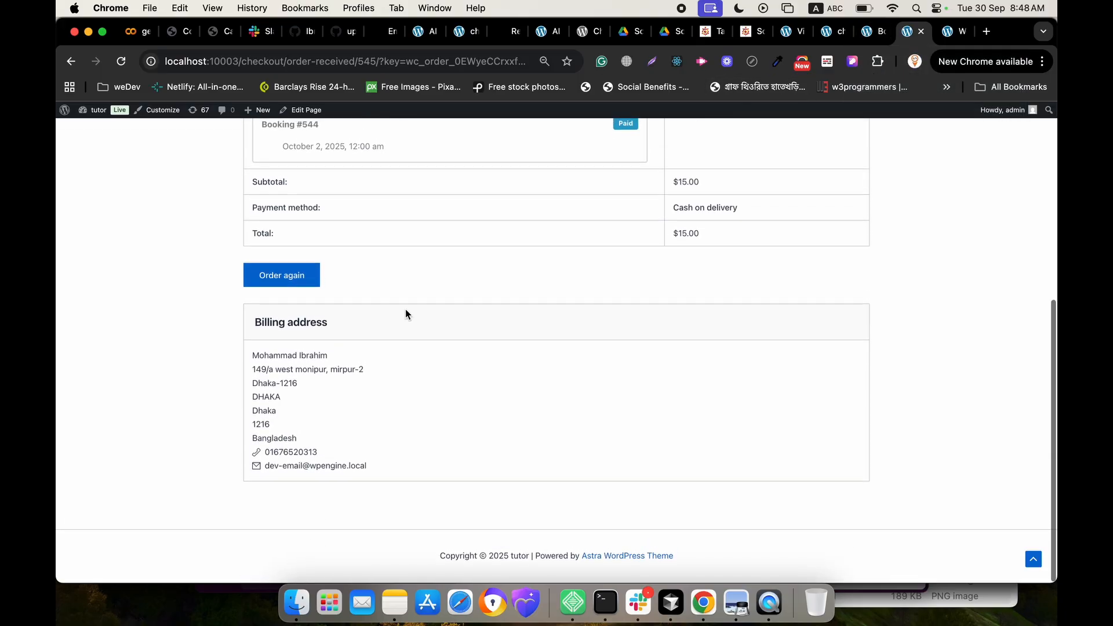
pyautogui.scroll(7, 607, 174)
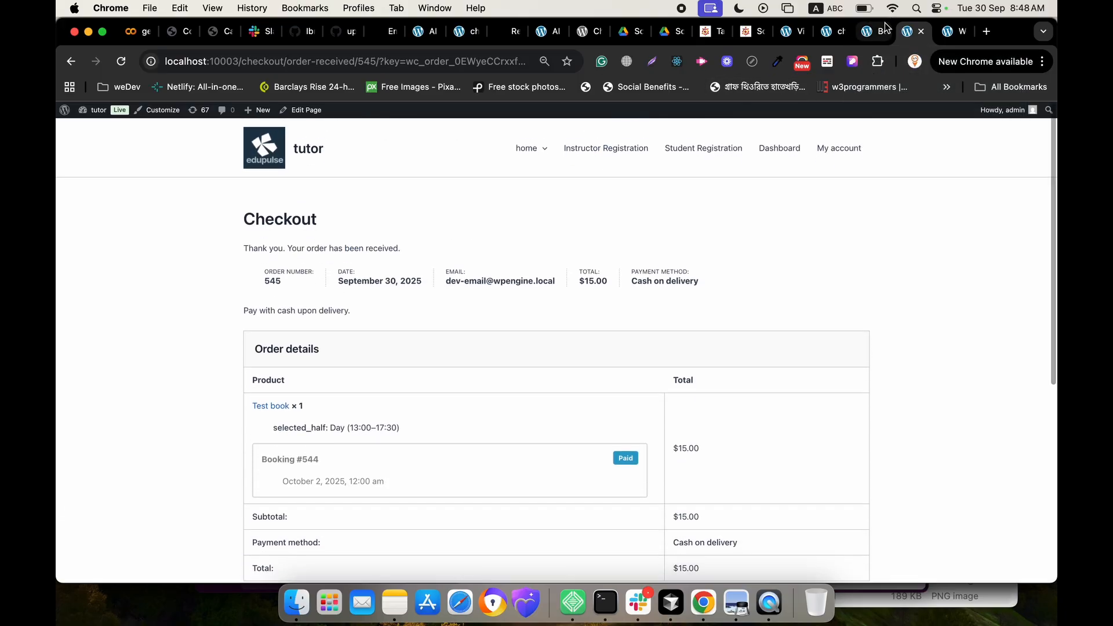
# Refresh the admin Bookings list and open the details of the newest Test book booking.
pyautogui.click(867, 31)
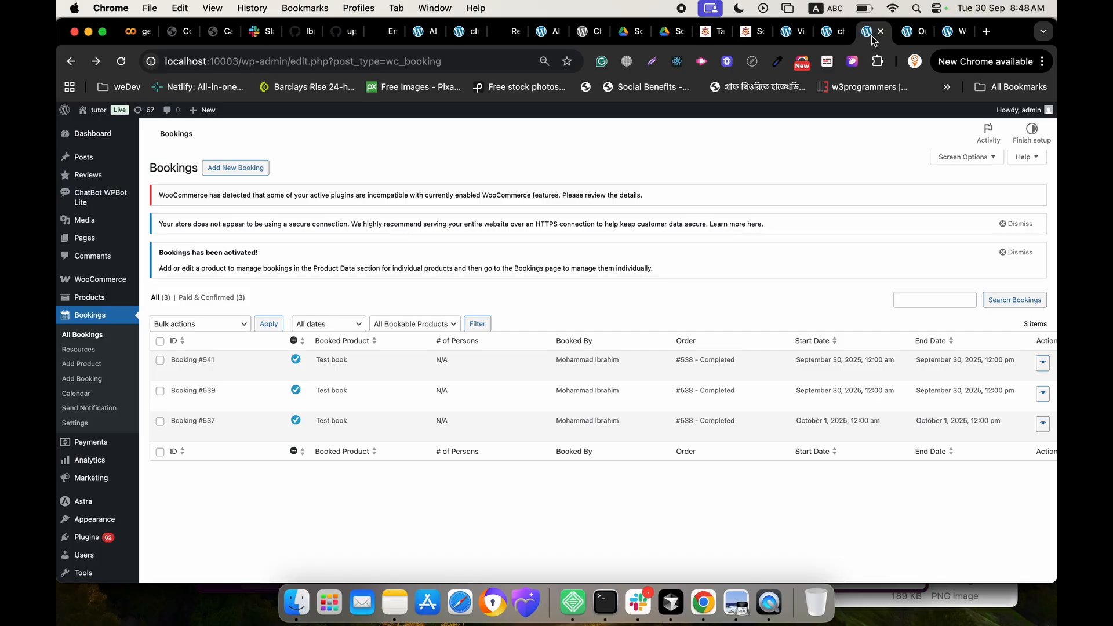
pyautogui.click(129, 66)
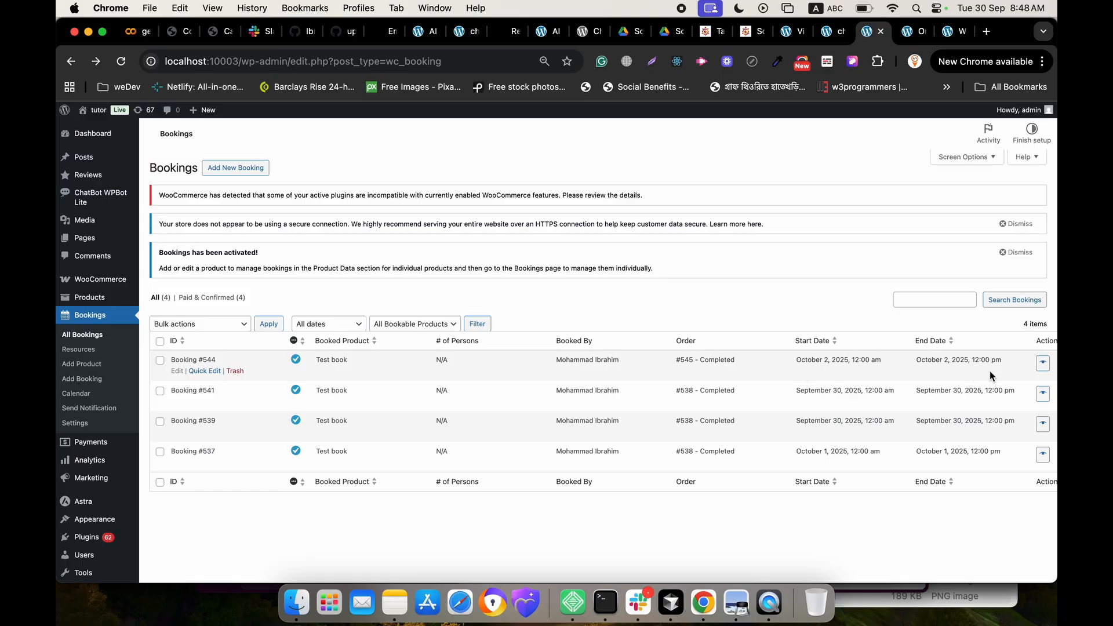
pyautogui.click(1043, 364)
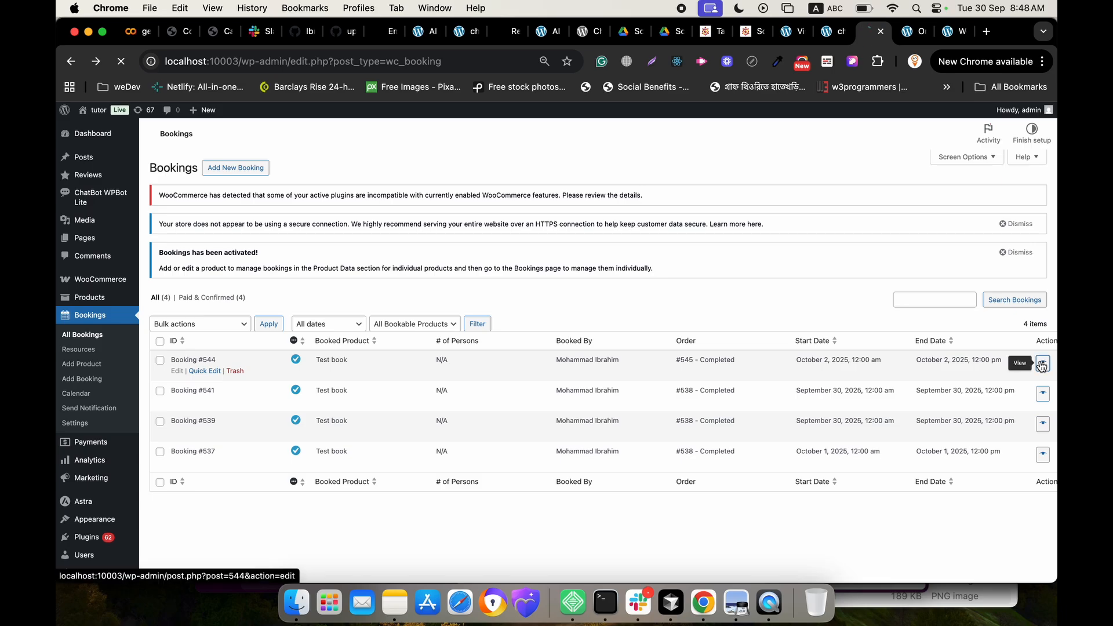
pyautogui.scroll(-1, 759, 409)
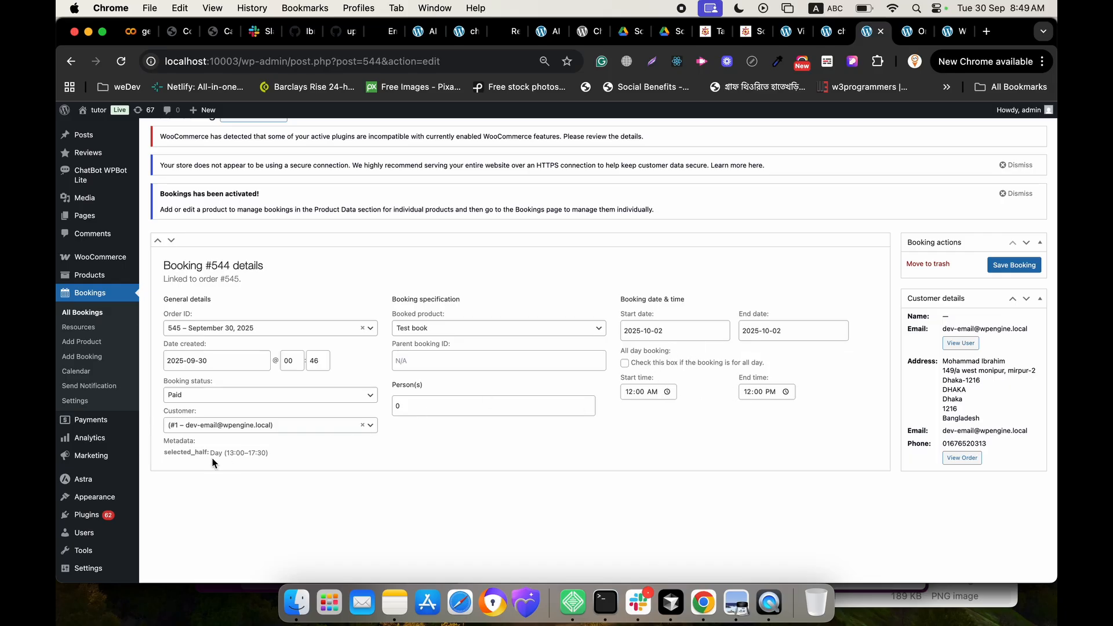
# Examine the selected_half metadata in the booking's general details.
pyautogui.moveTo(266, 454); pyautogui.dragTo(154, 451)
pyautogui.click(234, 466)
pyautogui.moveTo(276, 456); pyautogui.dragTo(193, 447)
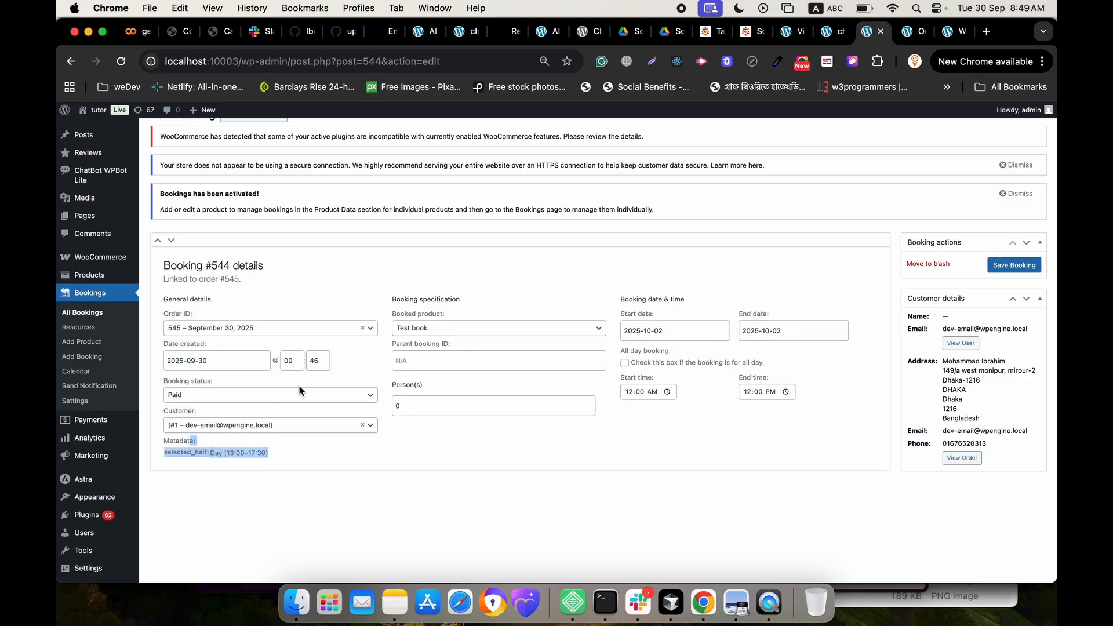
pyautogui.click(166, 442)
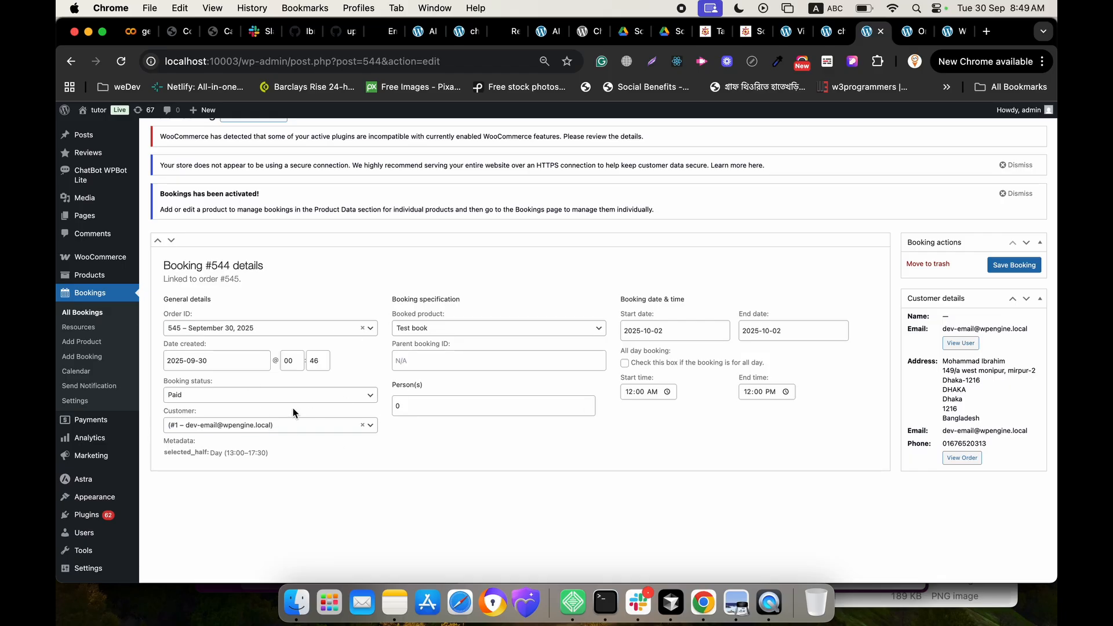
pyautogui.moveTo(163, 455); pyautogui.dragTo(273, 457)
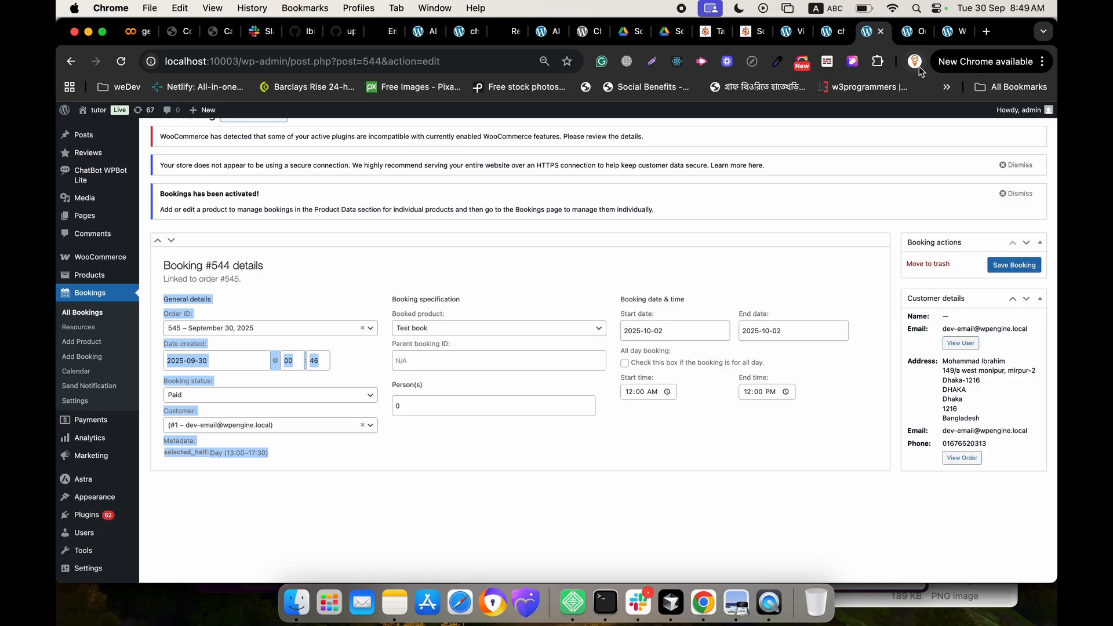
pyautogui.click(911, 31)
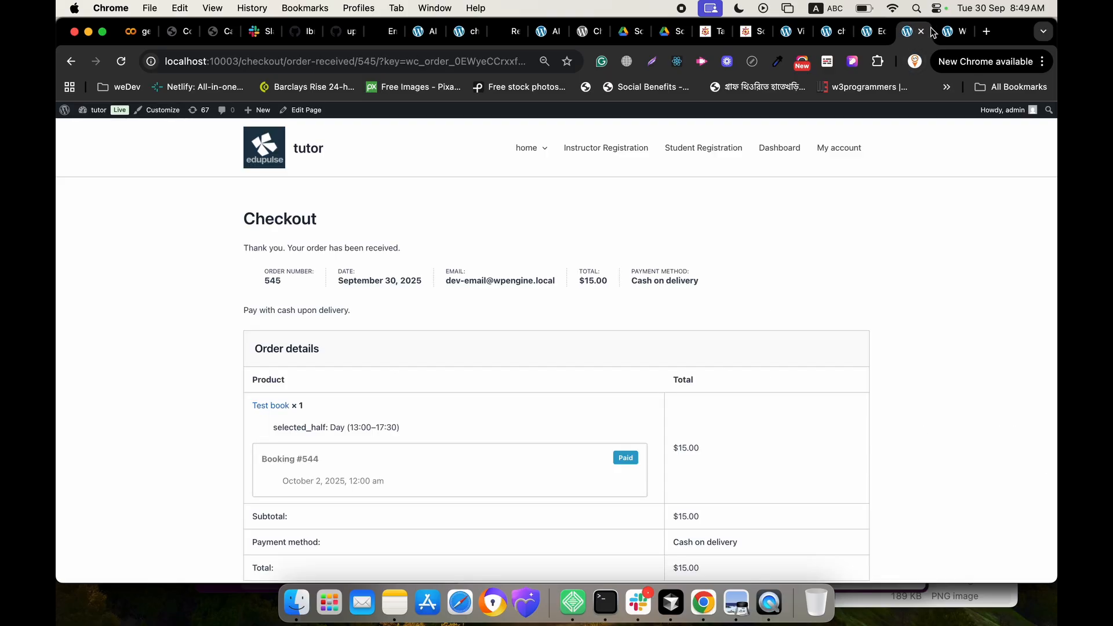
pyautogui.click(951, 32)
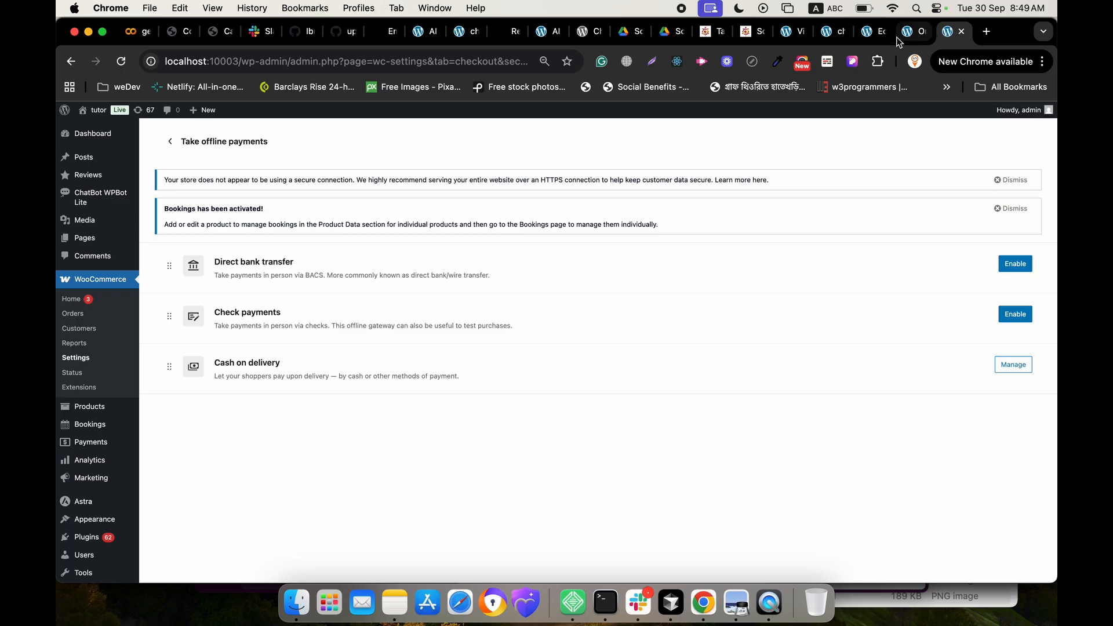
pyautogui.click(871, 34)
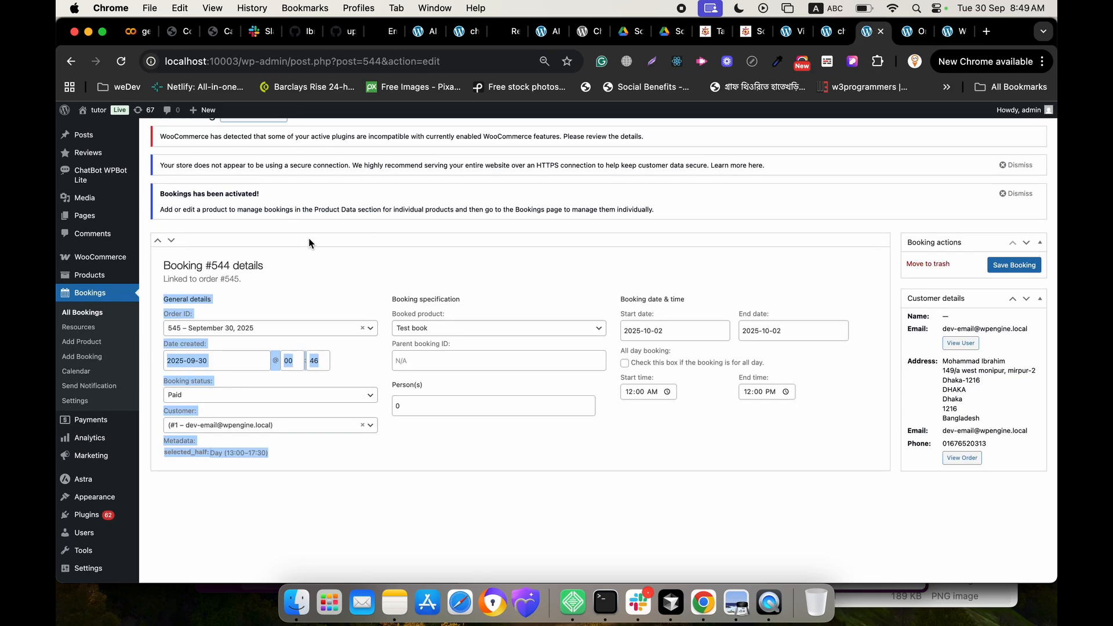
# Open the Test book product for editing from the product list and go to its product data section.
pyautogui.click(105, 275)
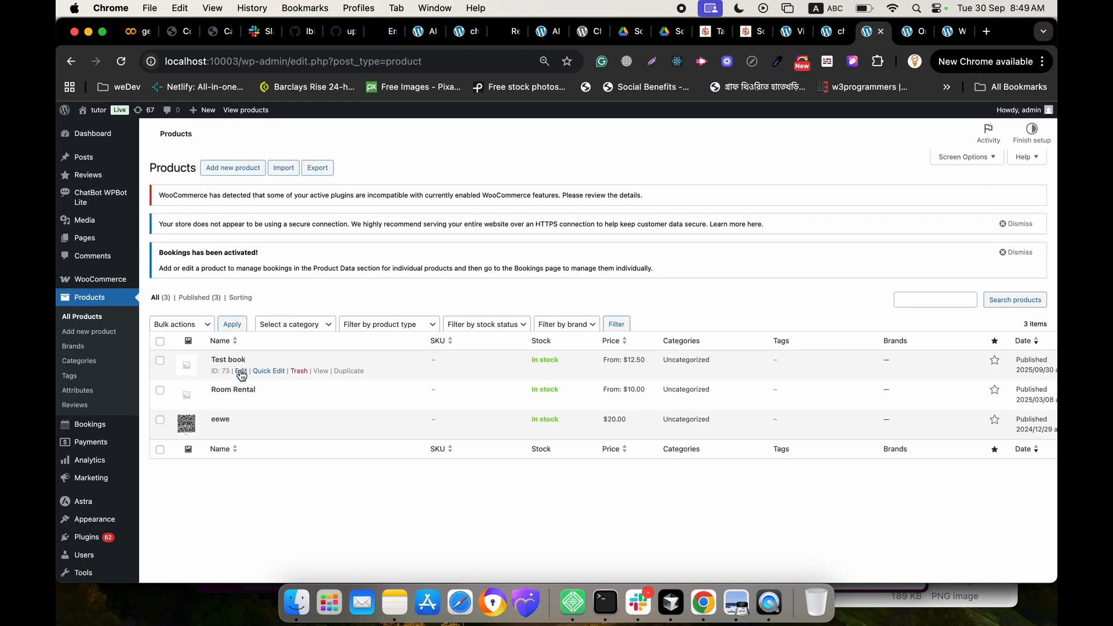
pyautogui.click(240, 373)
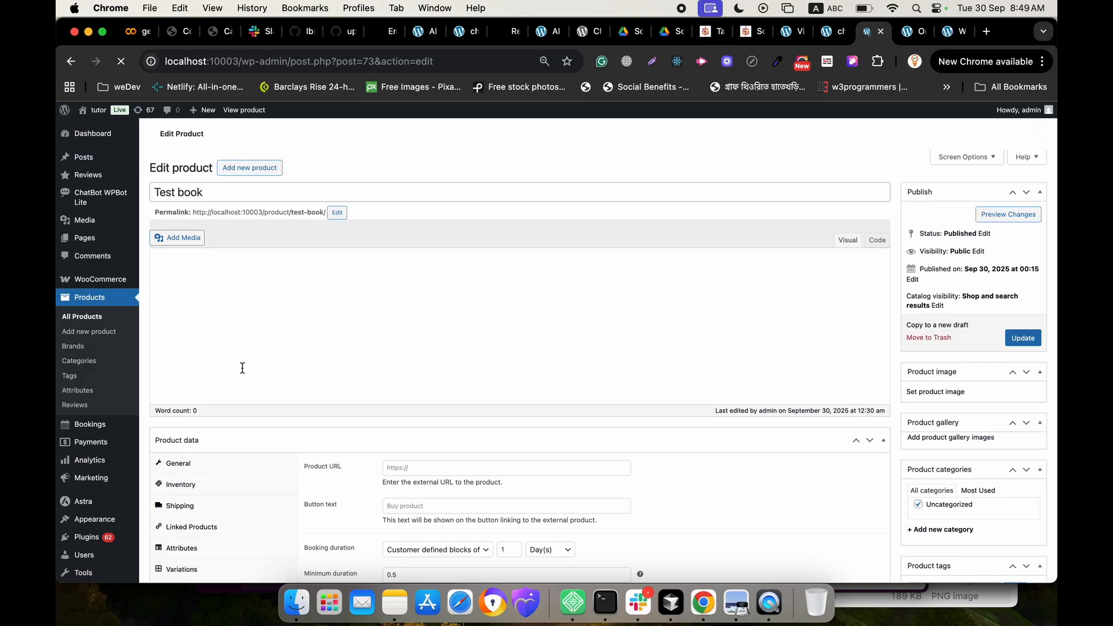
pyautogui.scroll(-4, 314, 327)
pyautogui.scroll(-5, 366, 321)
pyautogui.scroll(2, 349, 305)
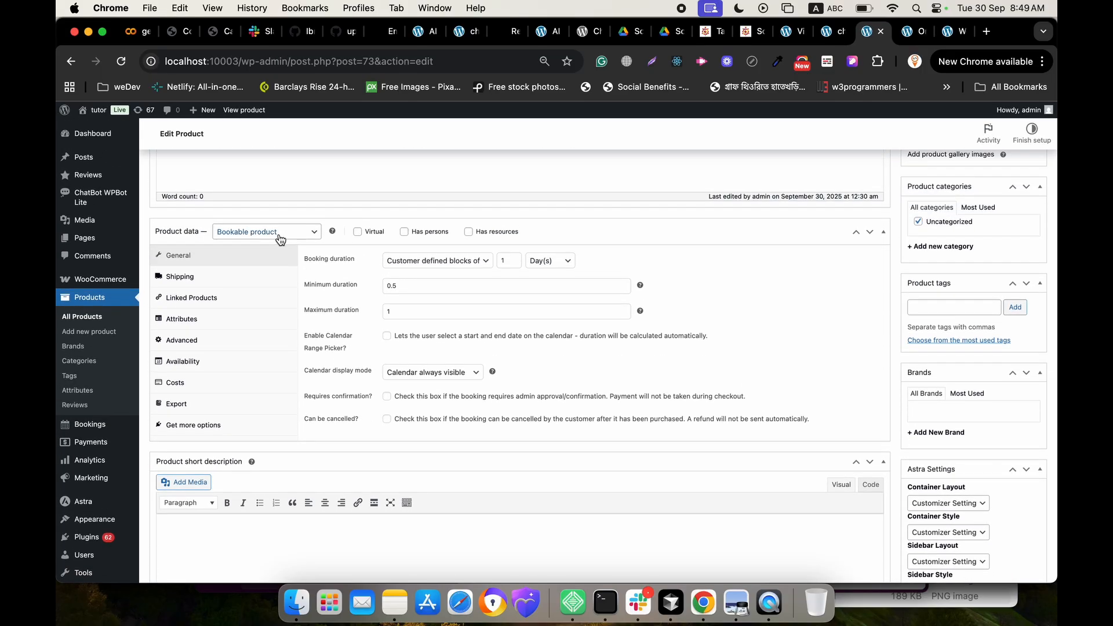
# Inspect the product type choices, booking duration units and minimum duration in Test book's general booking settings.
pyautogui.click(281, 238)
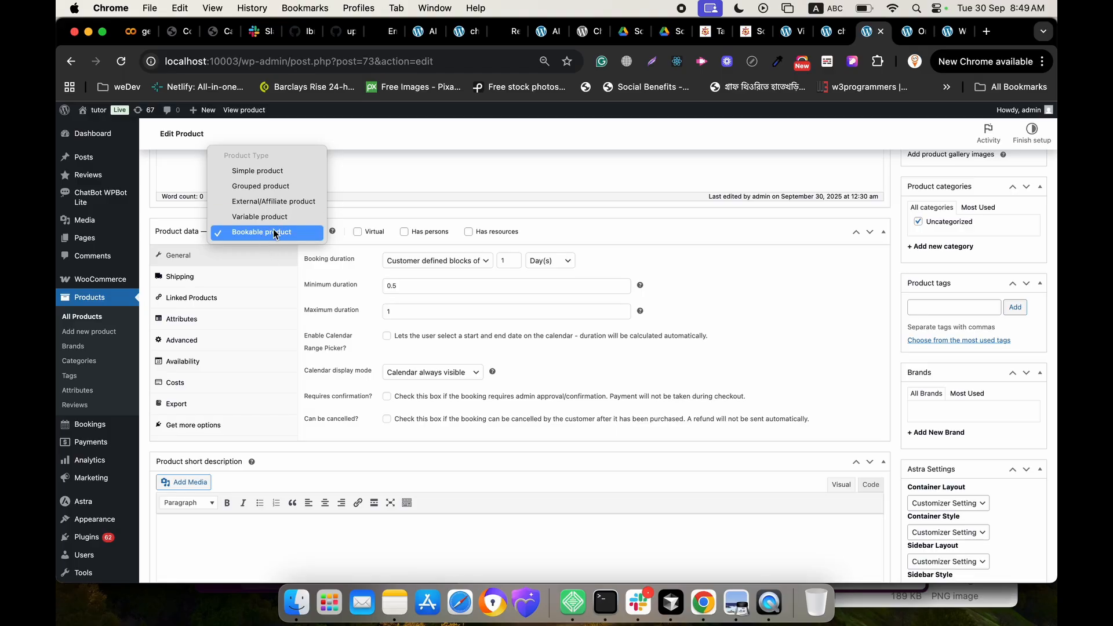
pyautogui.click(273, 233)
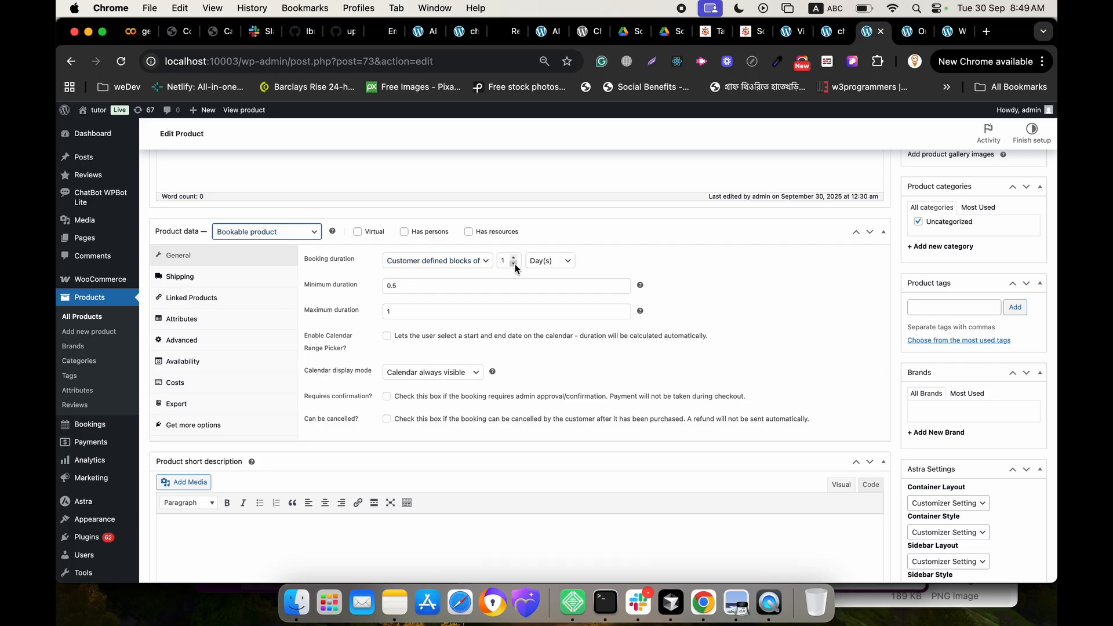
pyautogui.click(546, 264)
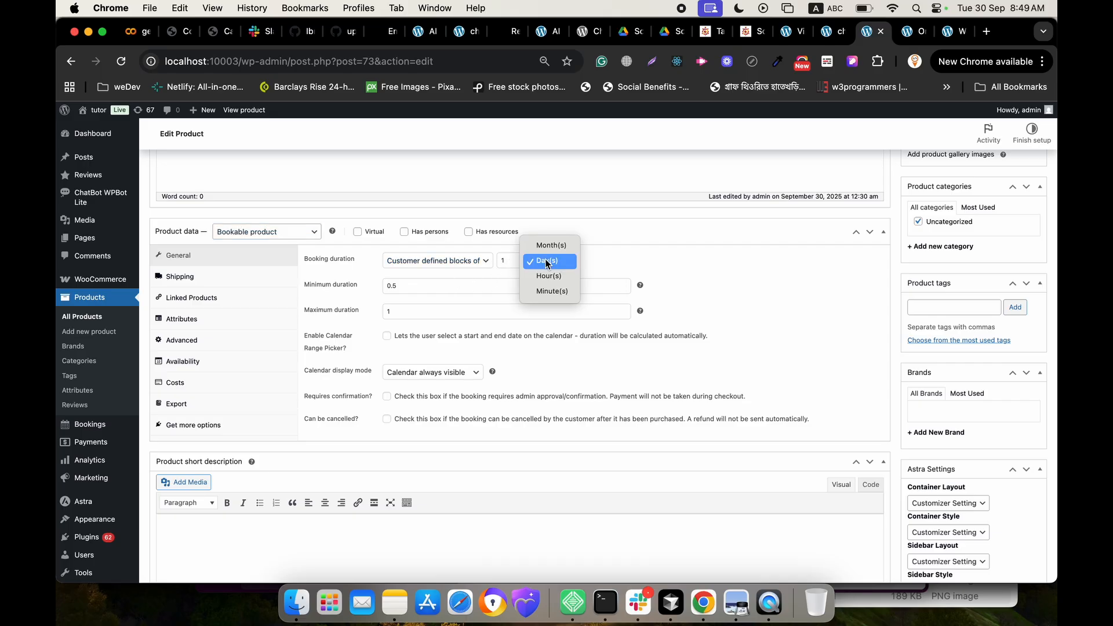
pyautogui.click(601, 258)
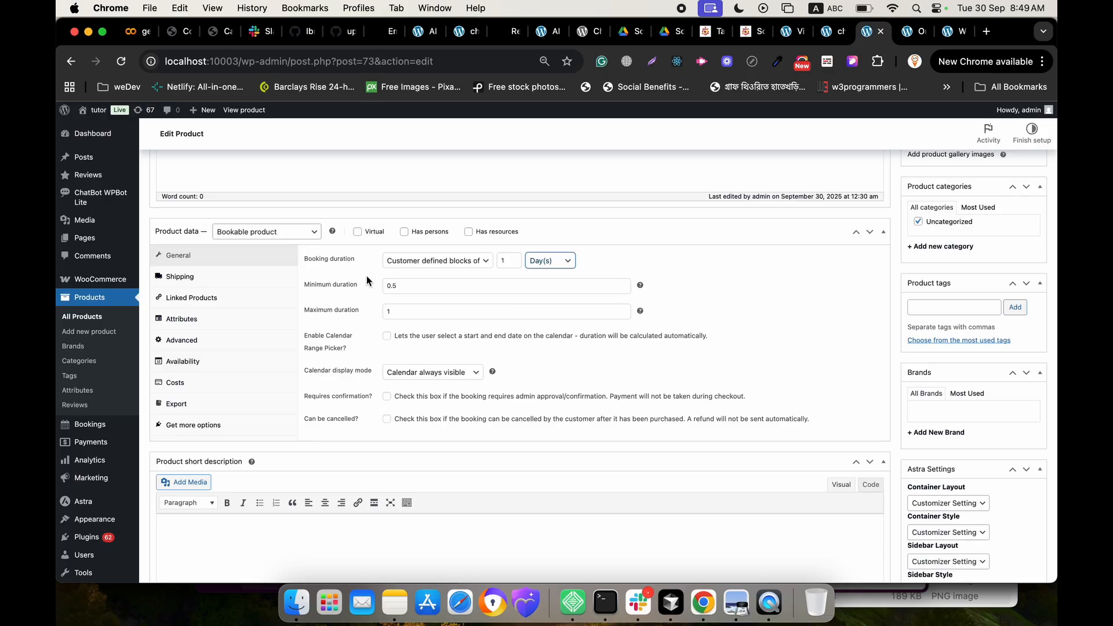
pyautogui.click(406, 287)
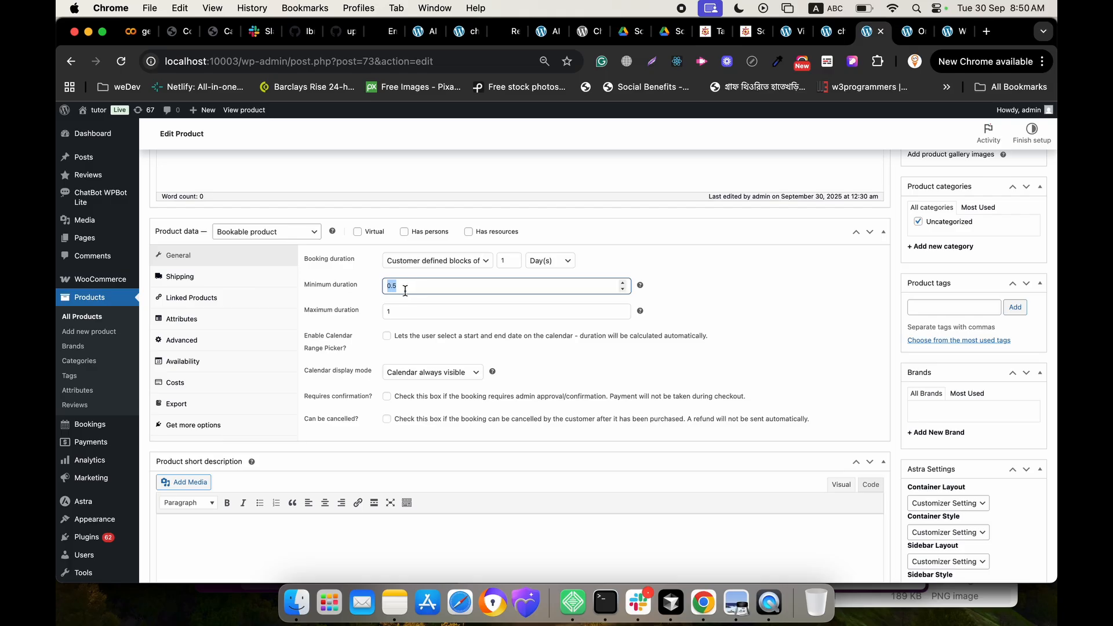
pyautogui.scroll(-2, 367, 315)
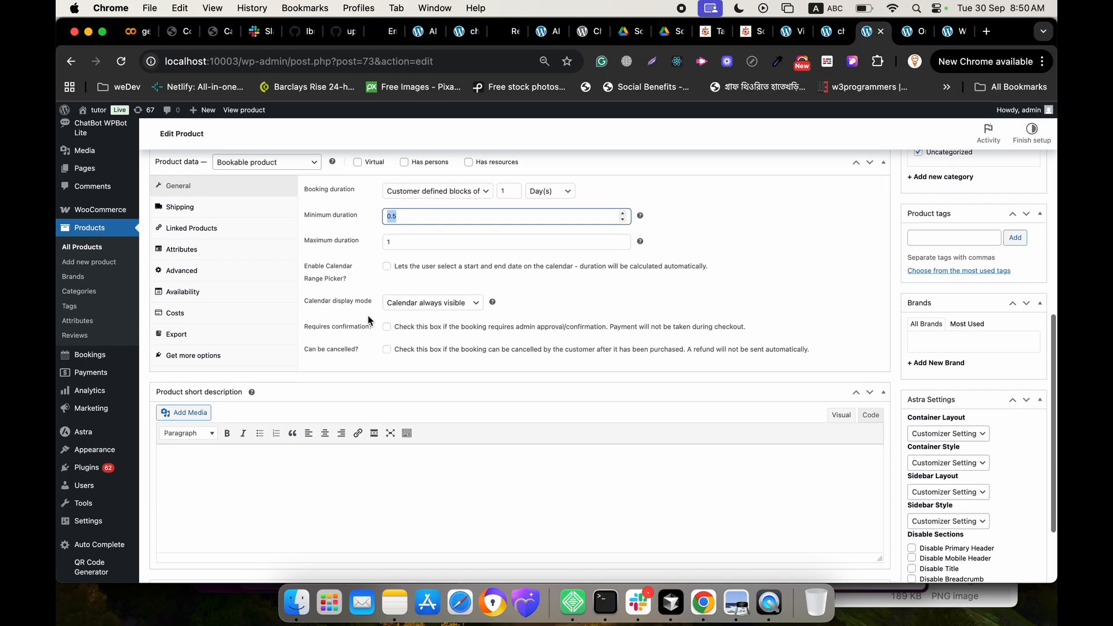
pyautogui.scroll(5, 316, 348)
pyautogui.scroll(-5, 317, 347)
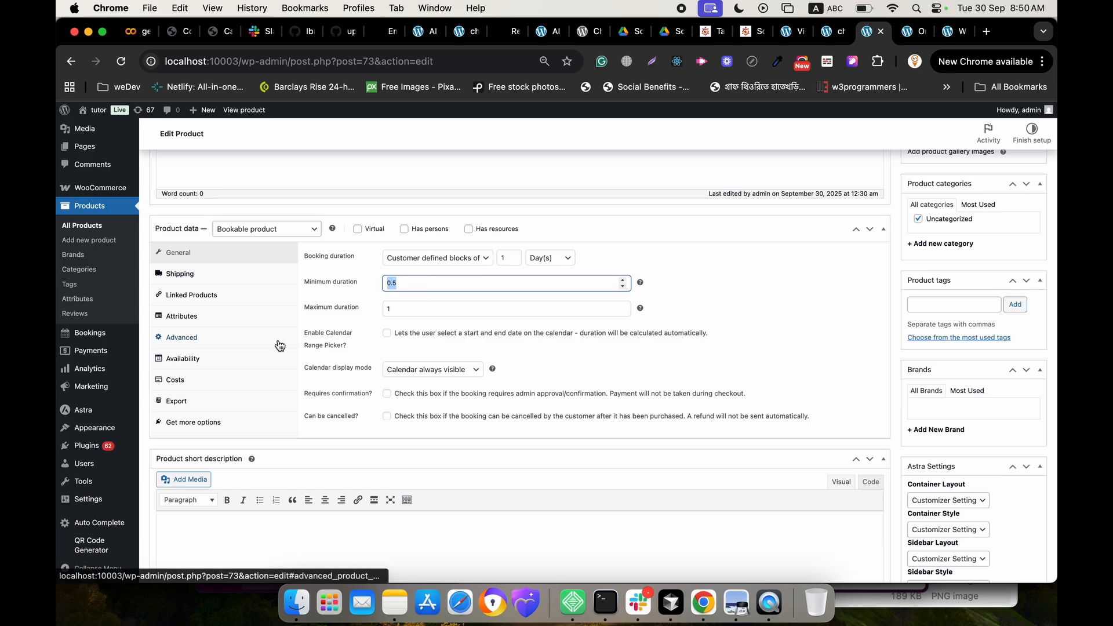
# Examine the base cost and block cost in Test book's cost settings.
pyautogui.click(232, 380)
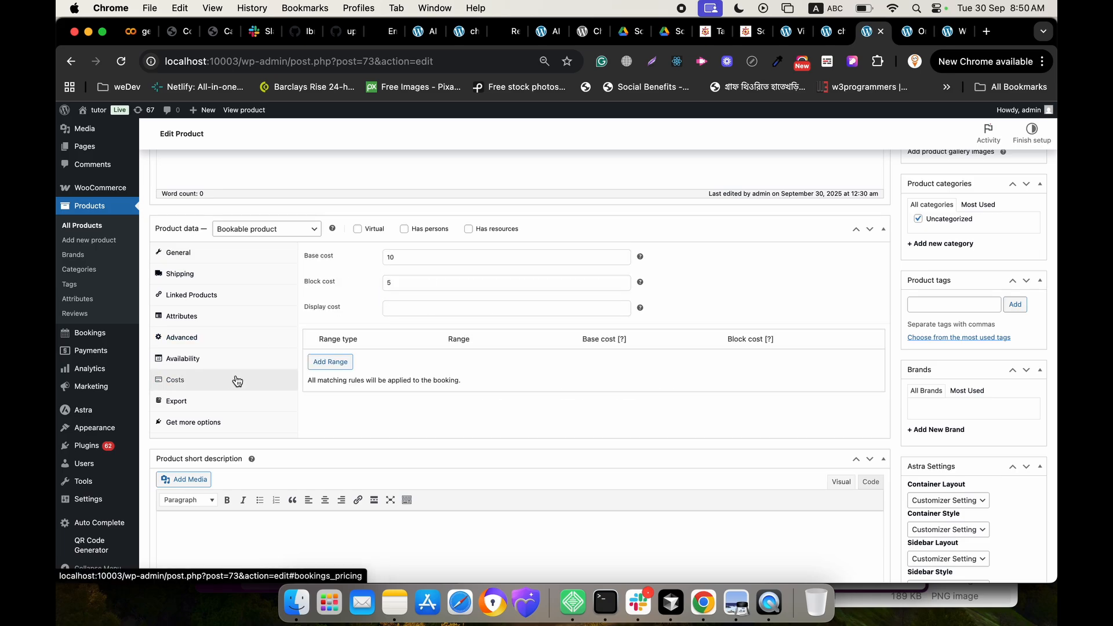
pyautogui.click(398, 257)
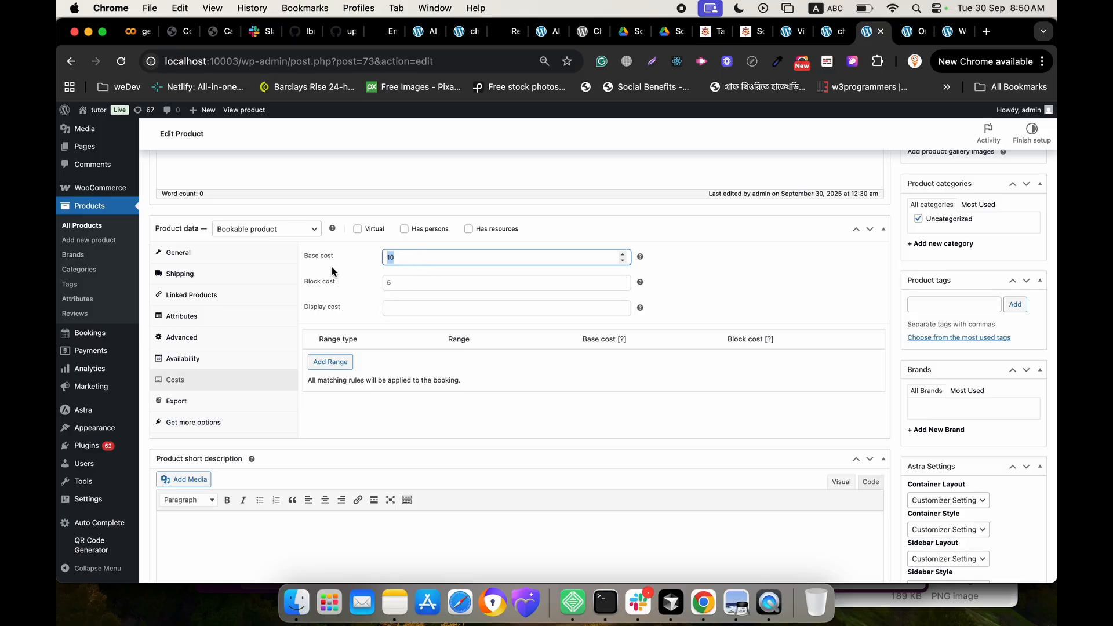
pyautogui.click(398, 285)
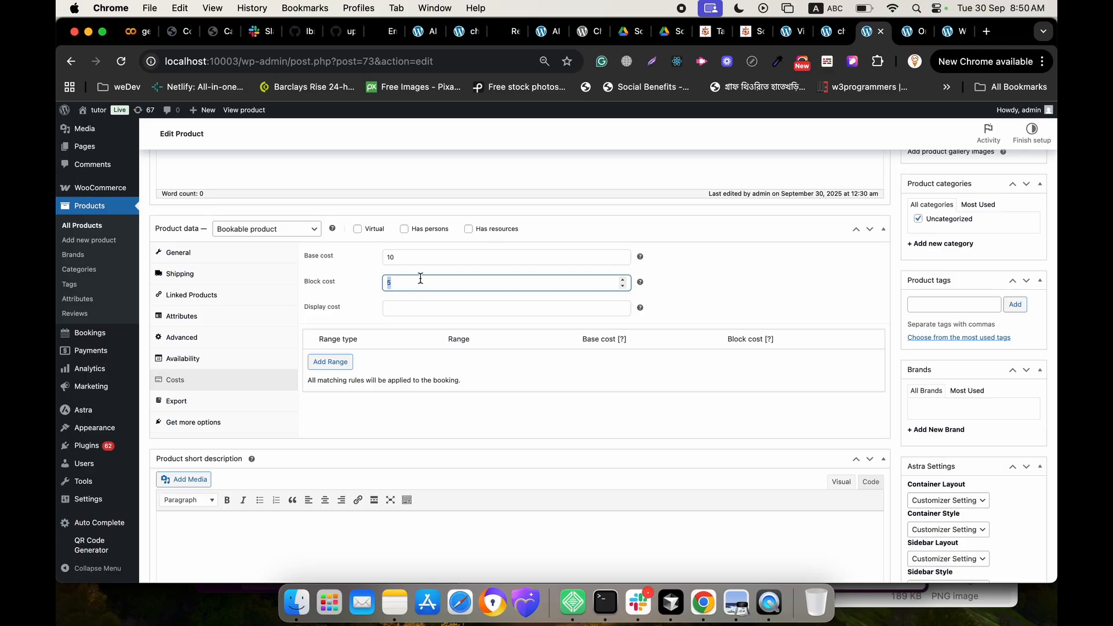
pyautogui.scroll(1, 377, 324)
pyautogui.scroll(1, 377, 324)
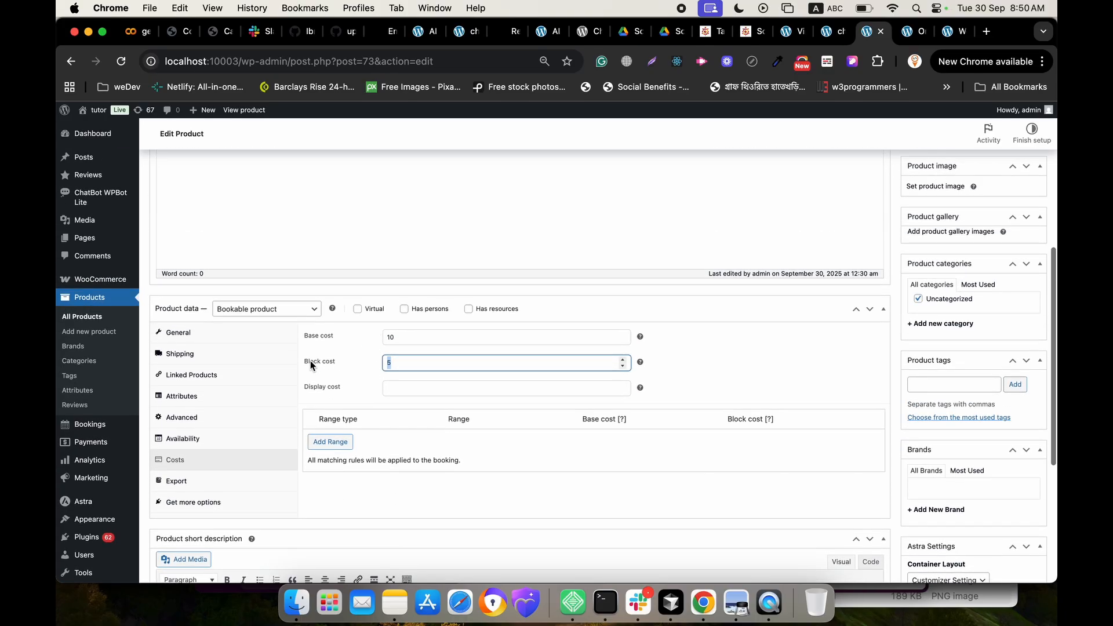
# Open Test book's storefront page from its permalink and examine the starting price, duration, half-day options and booking calendar.
pyautogui.scroll(-5, 311, 361)
pyautogui.scroll(10, 391, 293)
pyautogui.scroll(-4, 391, 293)
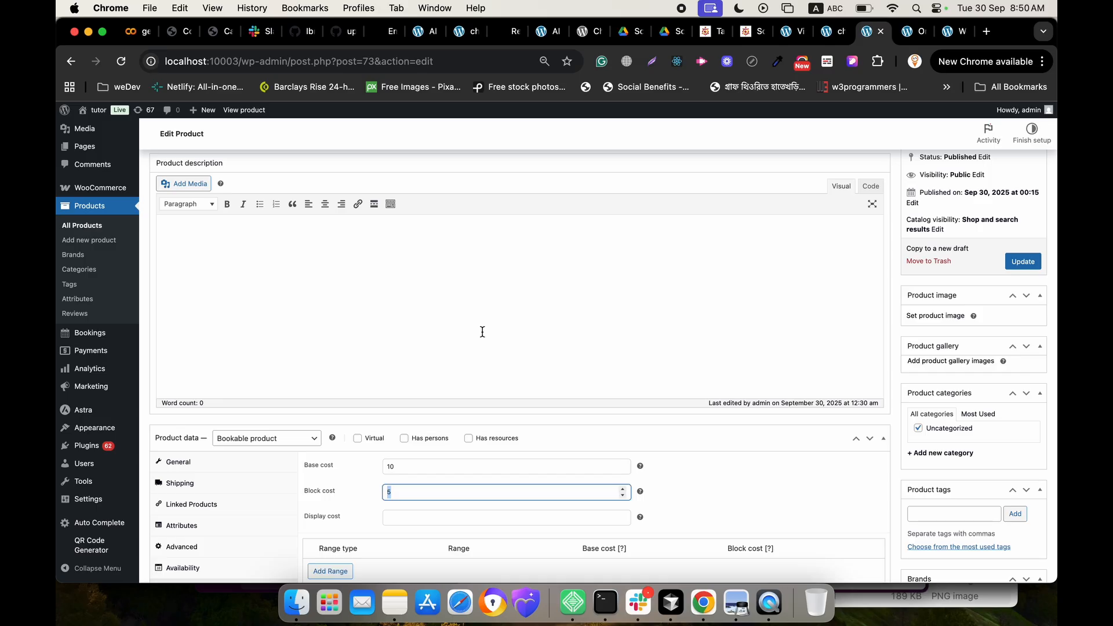
pyautogui.scroll(3, 482, 332)
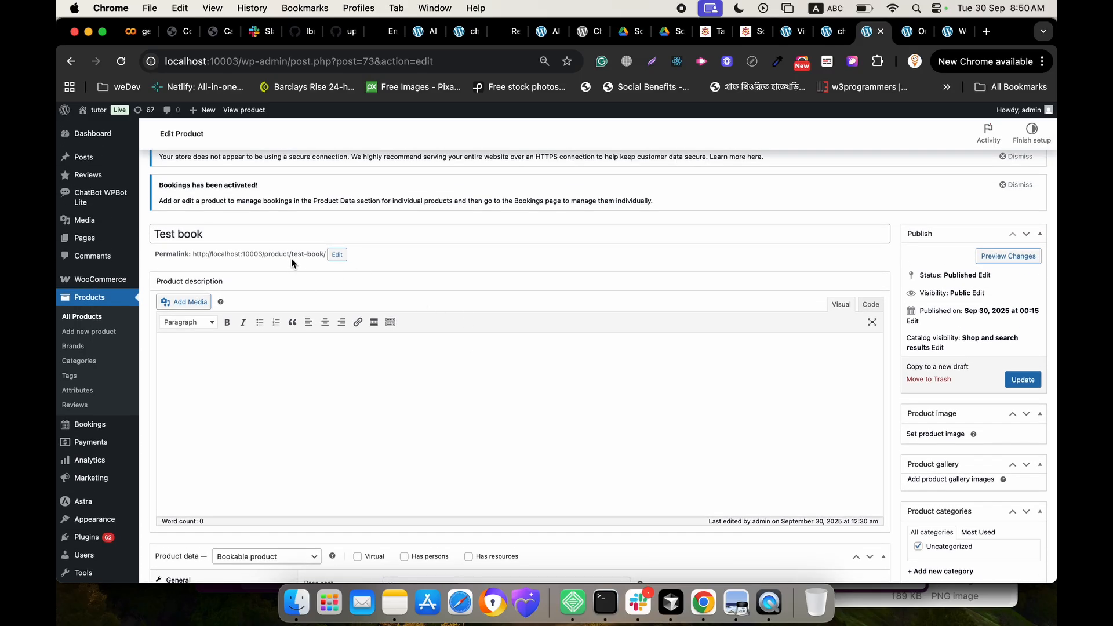
pyautogui.click(287, 254)
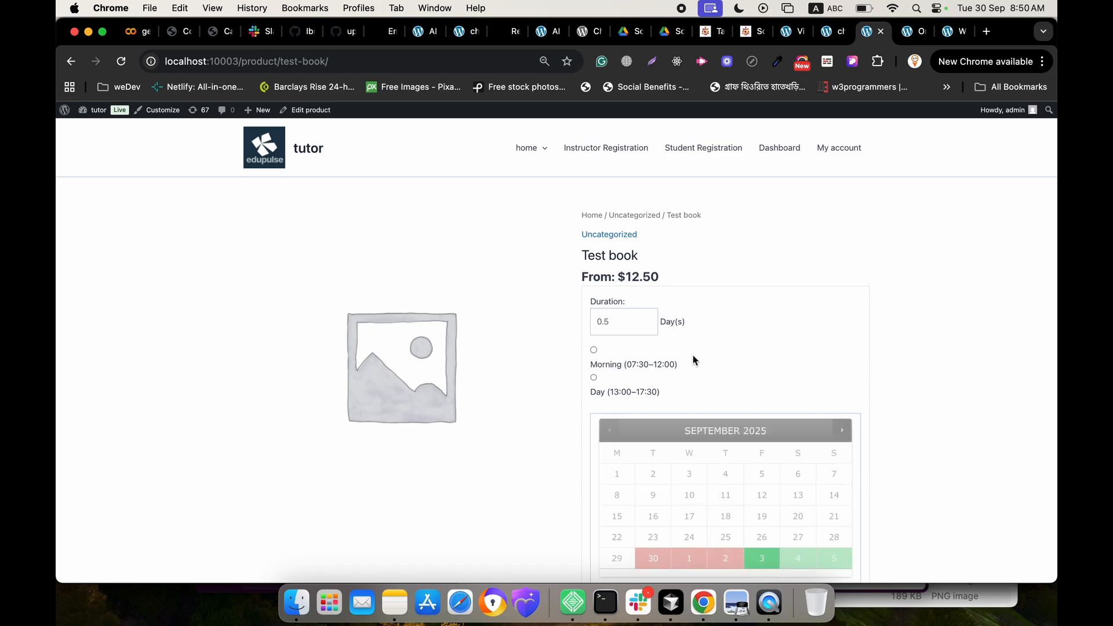
pyautogui.scroll(-3, 736, 317)
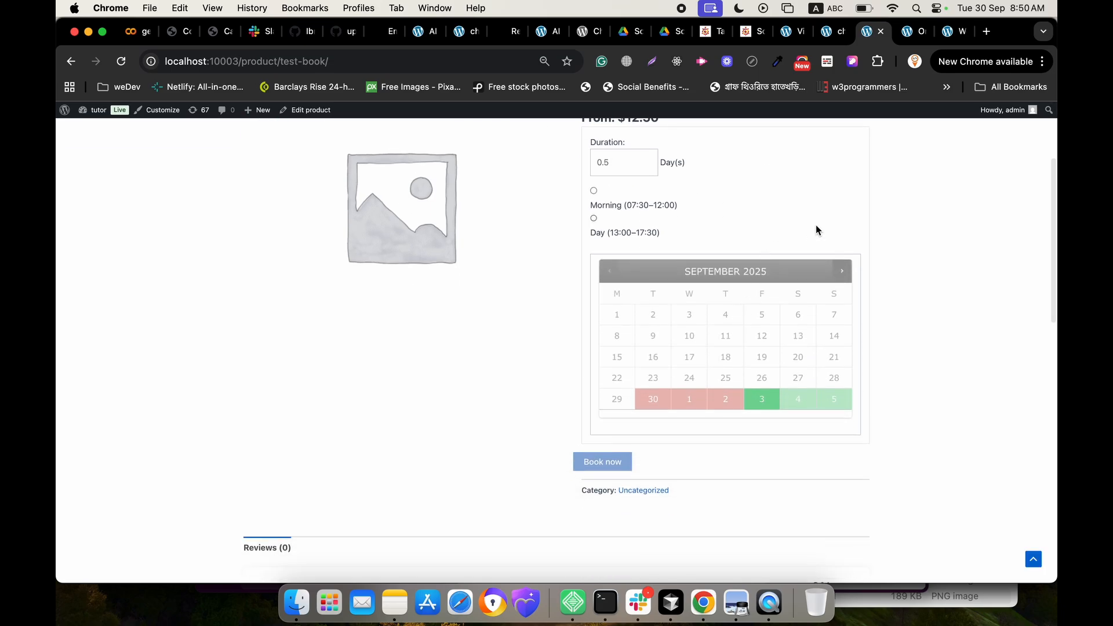
pyautogui.scroll(3, 815, 231)
pyautogui.scroll(-3, 746, 310)
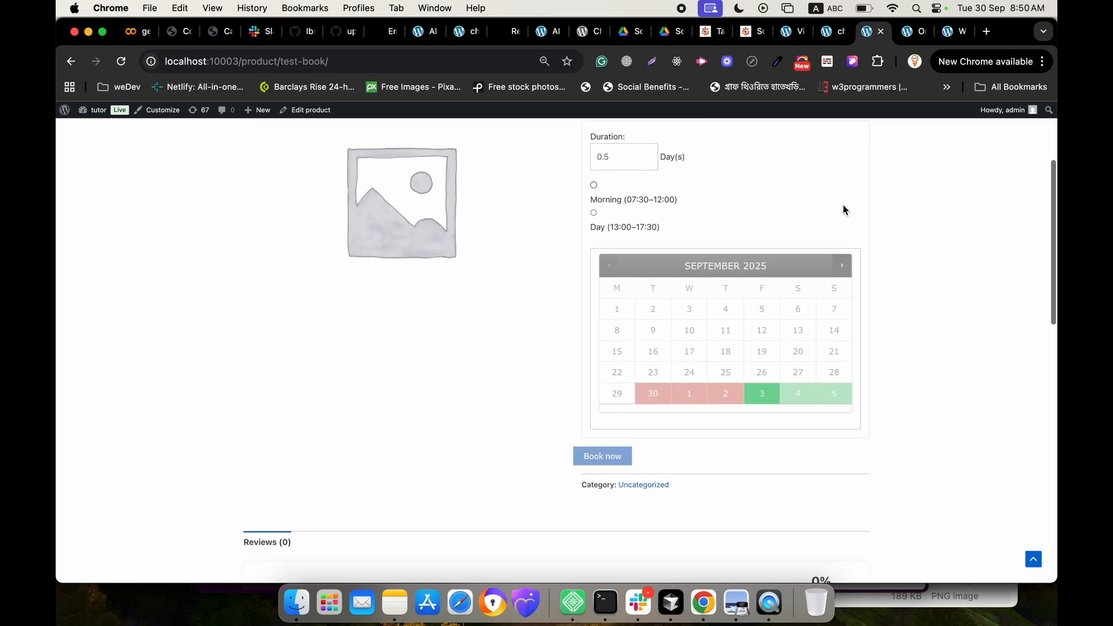
pyautogui.scroll(3, 842, 207)
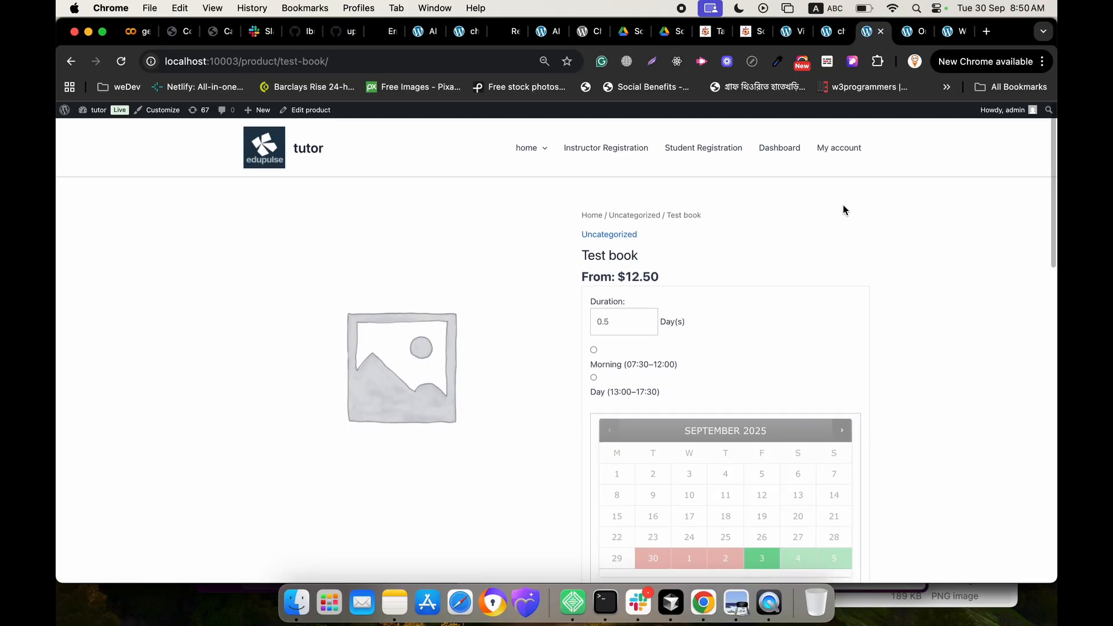
pyautogui.scroll(-1, 843, 209)
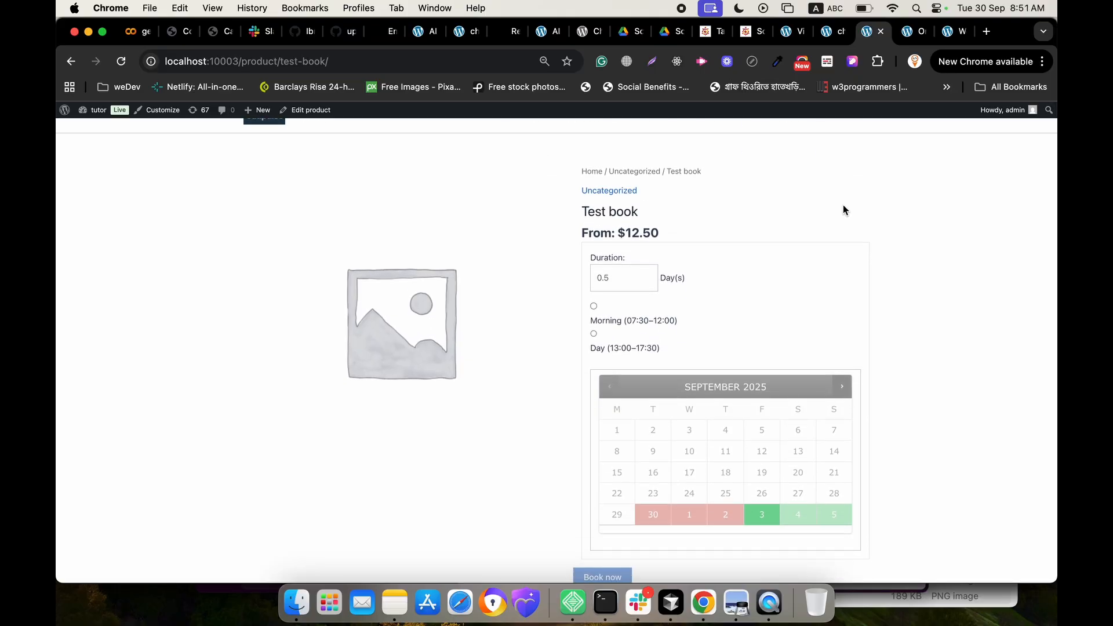
pyautogui.scroll(-1, 843, 209)
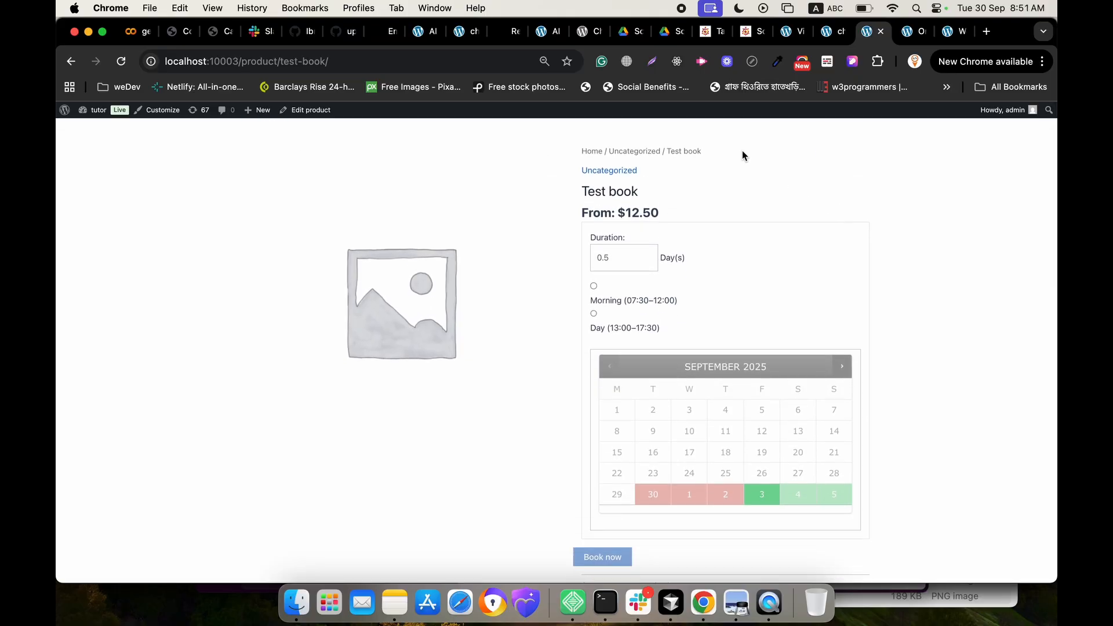